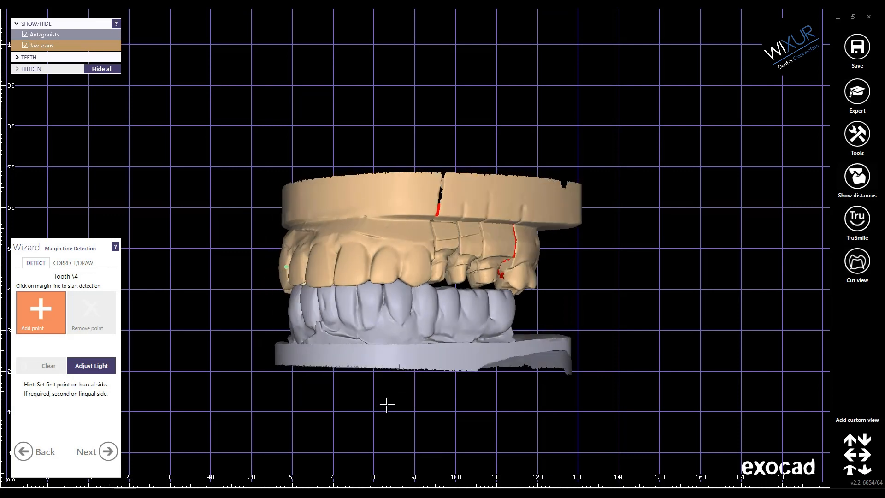
Hide the antagonists and detect the margin lines of prepared teeth 4, 5 and 6 from points on the buccal side
click(24, 35)
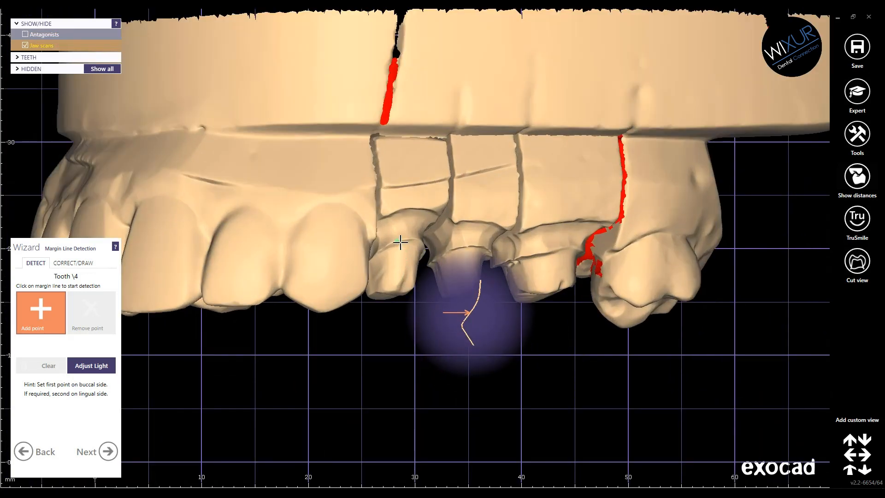
click(398, 241)
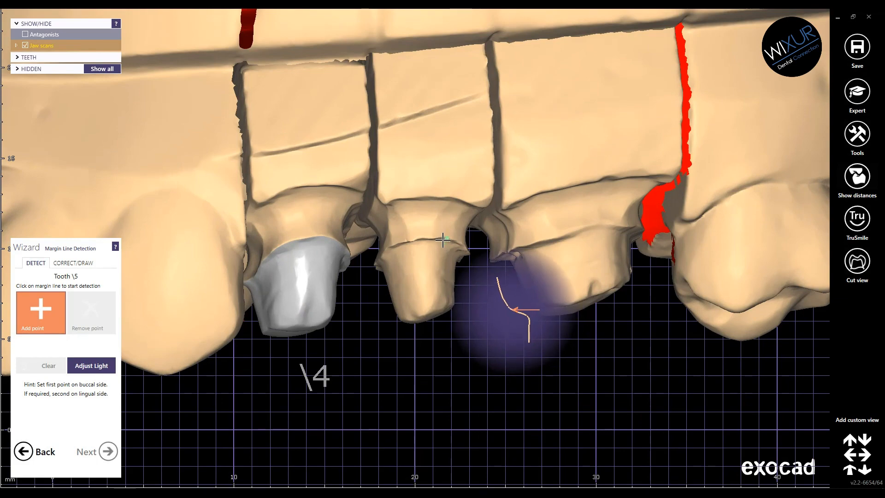
click(452, 305)
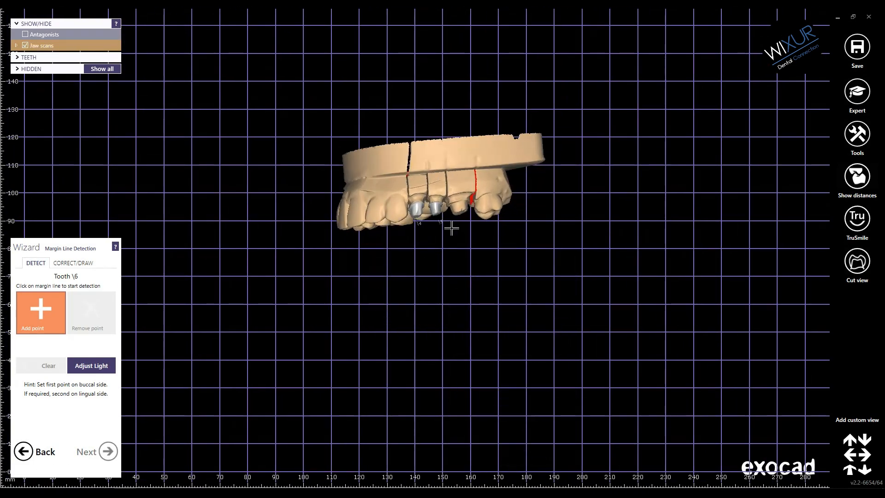
click(452, 228)
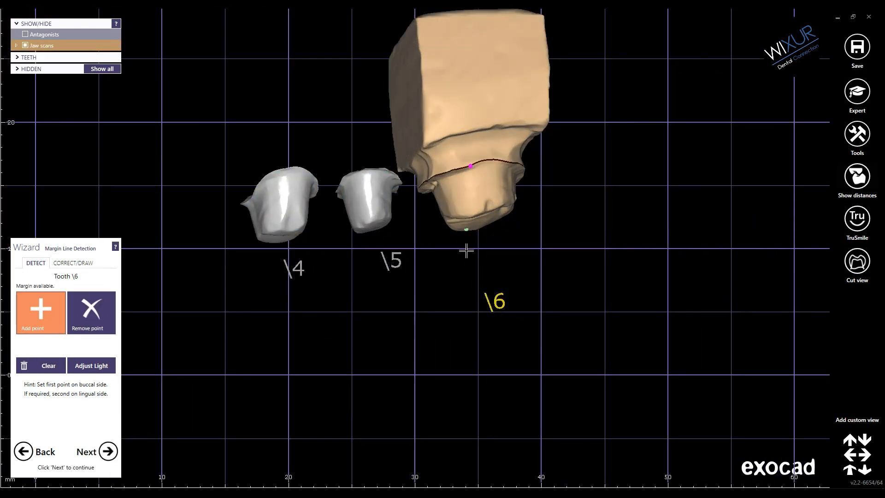
Set the cement gap of the crown bottoms to 0.028 mm and load the default model teeth
right_drag(466, 250, 540, 297)
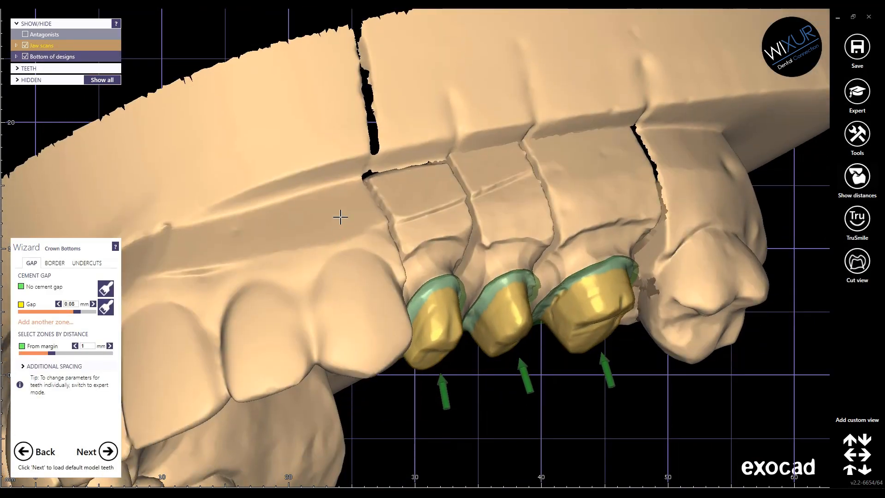
right_drag(395, 213, 364, 272)
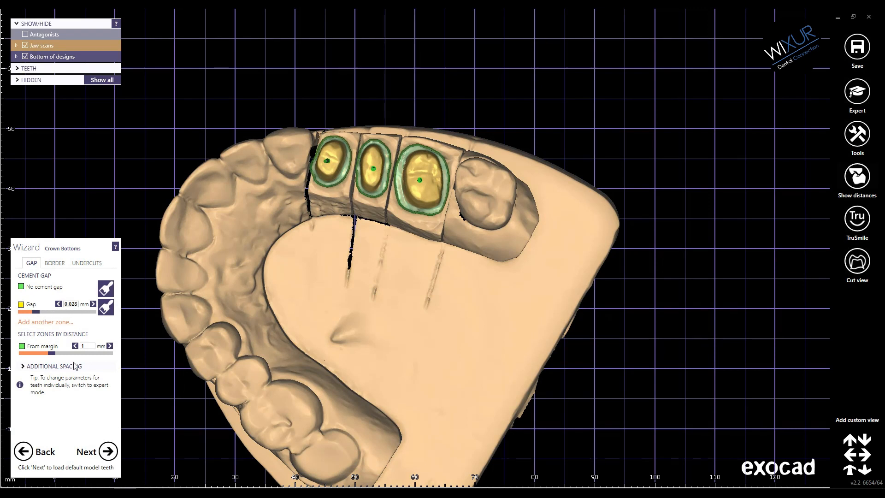
click(109, 452)
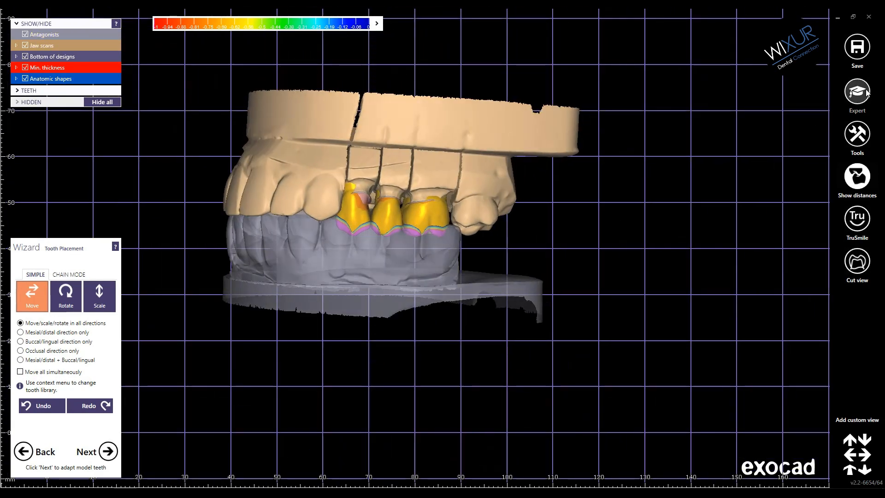
Switch to expert mode, select crowns 4, 5 and 6 together, and start loading a custom tooth model for them
click(860, 93)
scroll(356, 213, up, 3)
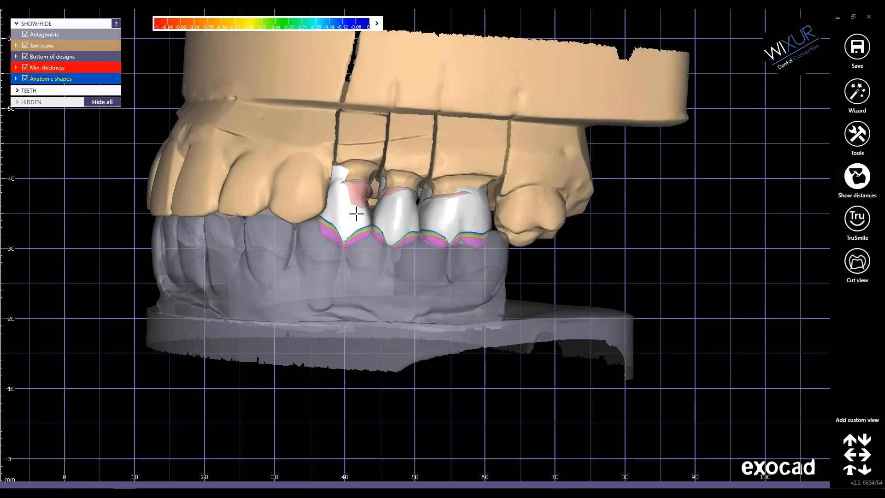
click(356, 213)
ctrl+click(393, 221)
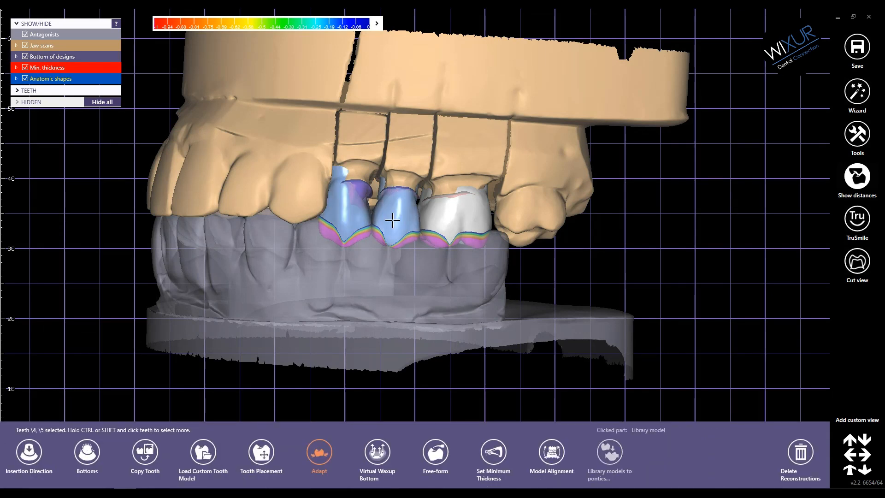
ctrl+click(442, 221)
scroll(410, 318, down, 2)
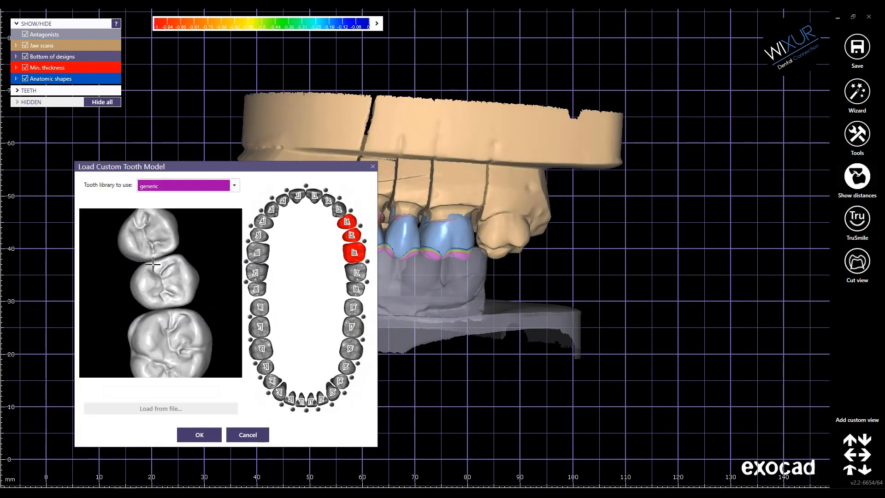
Preview the generic, alternative, ashortia and Brenes-Elchi Round tooth libraries for the three selected teeth
right_drag(152, 264, 161, 261)
click(210, 186)
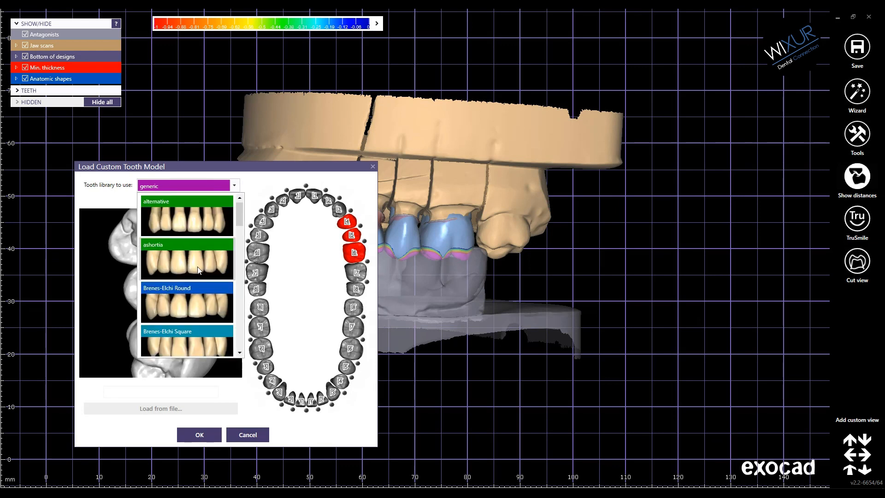
click(190, 212)
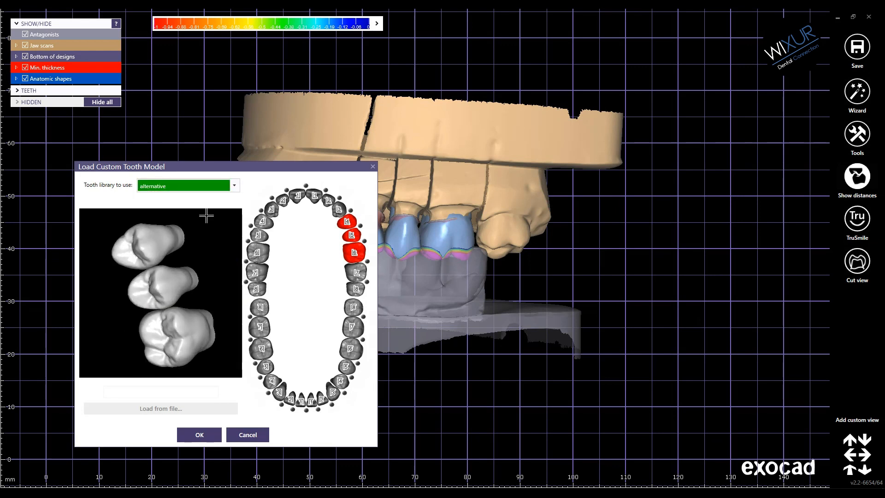
mouse_move(179, 257)
right_down()
mouse_move(157, 265)
mouse_move(178, 259)
mouse_move(190, 270)
mouse_move(176, 258)
right_up()
click(200, 186)
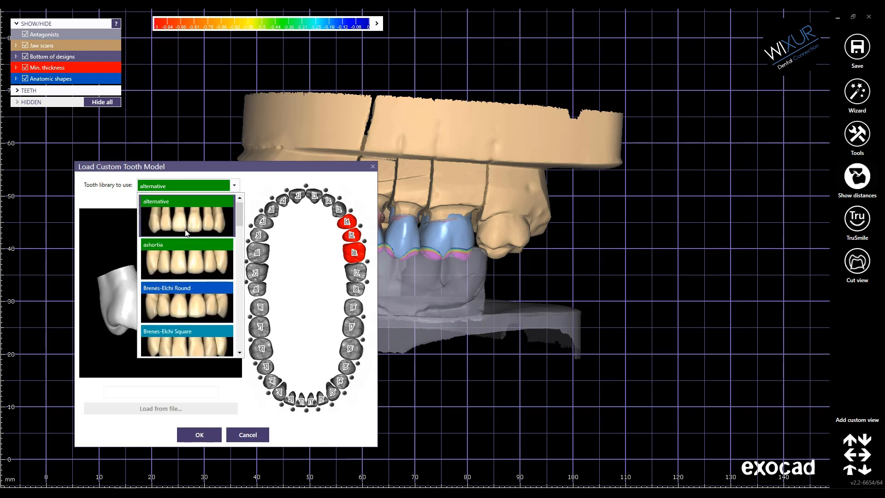
click(187, 261)
right_drag(186, 262, 184, 208)
click(192, 186)
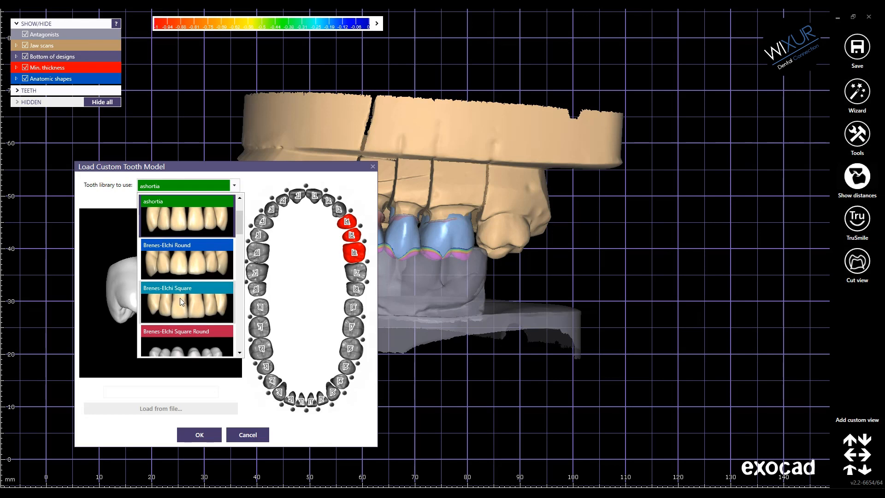
click(184, 262)
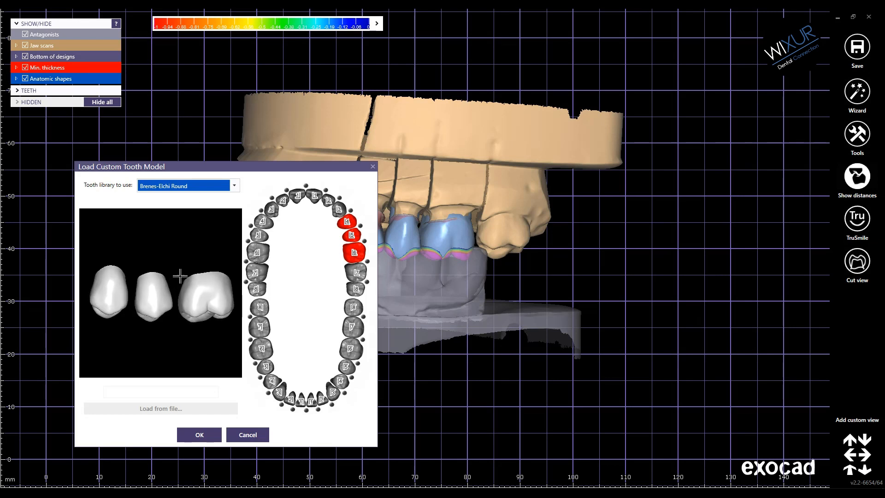
Load the Brenes-Elchi Square Round library for the selected teeth, discarding the previous designs, and return to the tooth placement wizard
click(202, 186)
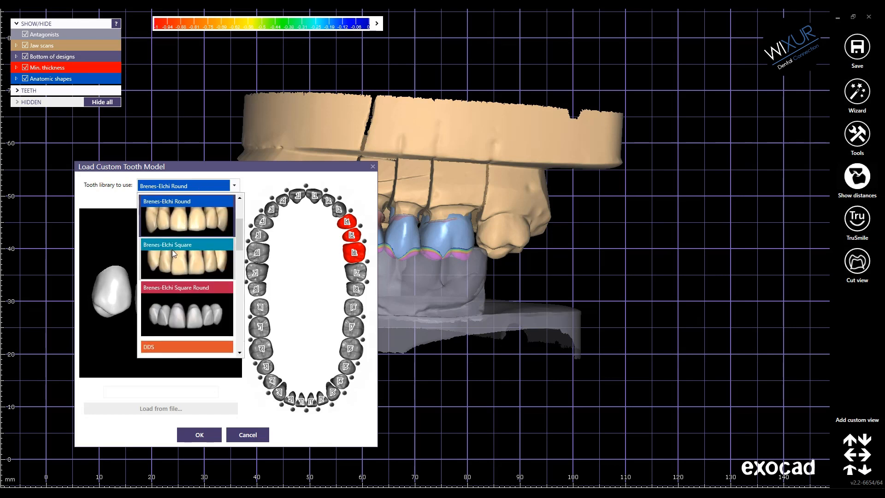
click(174, 319)
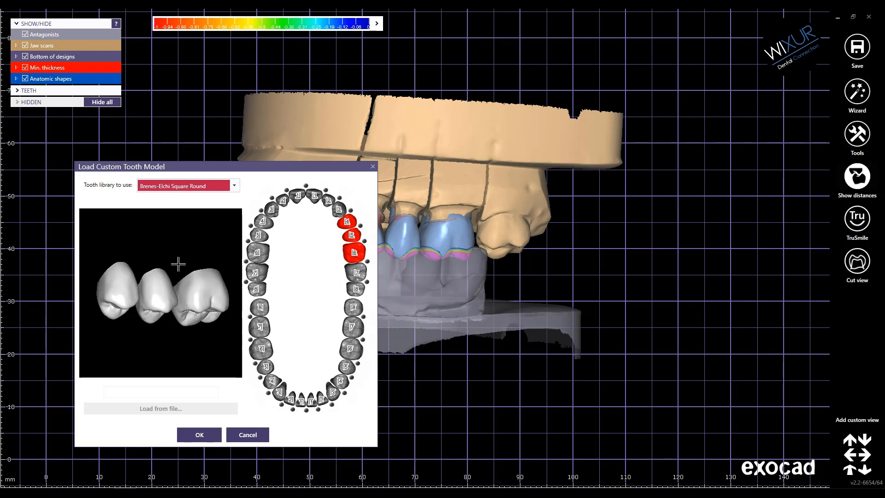
click(199, 435)
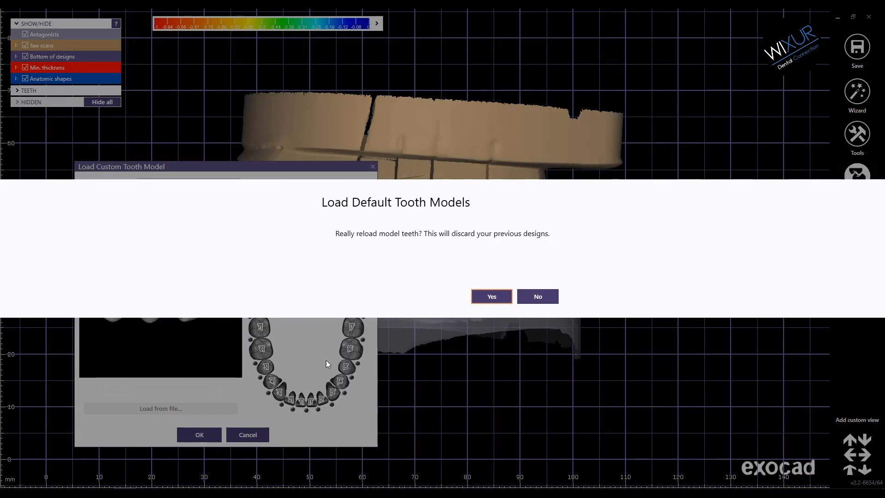
click(490, 294)
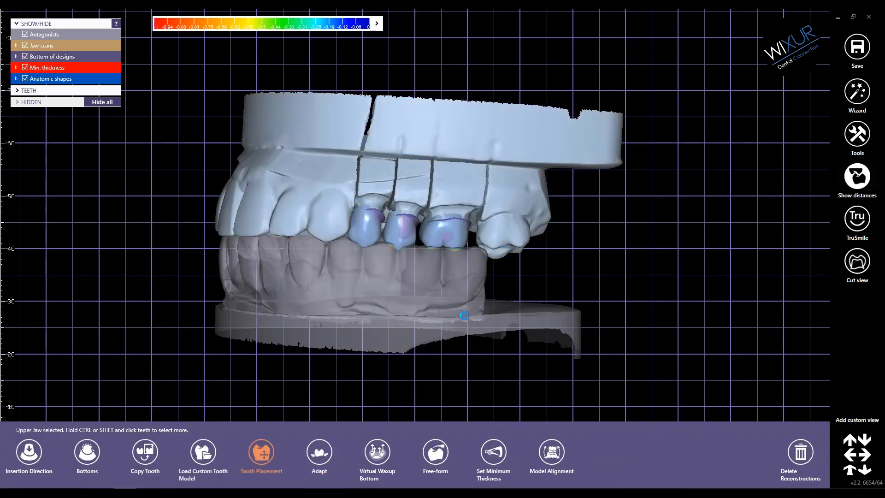
click(862, 99)
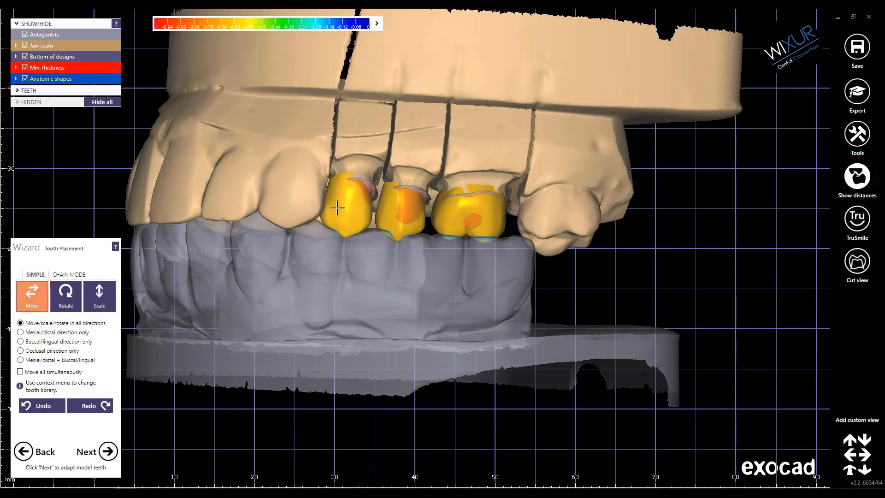
Move crowns 4, 5 and 6 from the buccal side so they sit over their preparations in line with the neighbouring teeth
mouse_move(337, 208)
mouse_down()
mouse_move(363, 227)
mouse_move(350, 196)
mouse_up()
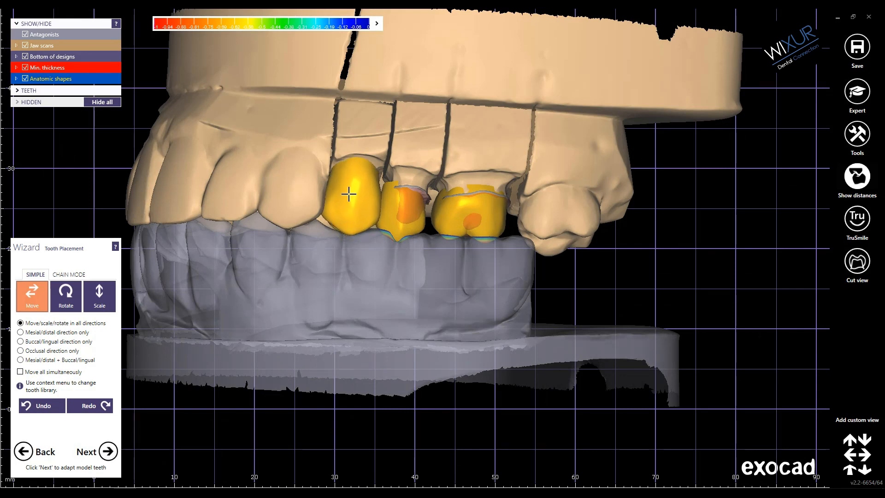
right_drag(400, 221, 382, 219)
drag(395, 217, 399, 220)
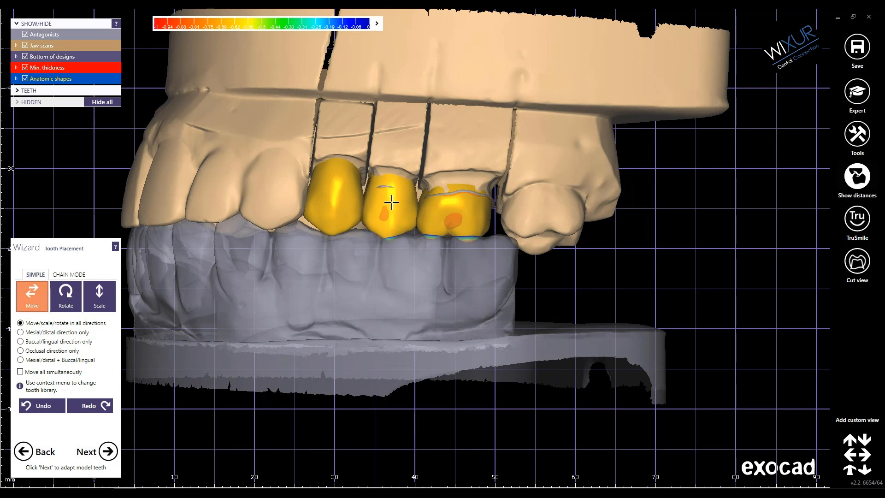
drag(464, 229, 475, 229)
Hide the antagonists and adjust crowns 6, 5 and 4 from the occlusal side to align them within the arch
right_drag(469, 229, 231, 146)
click(34, 36)
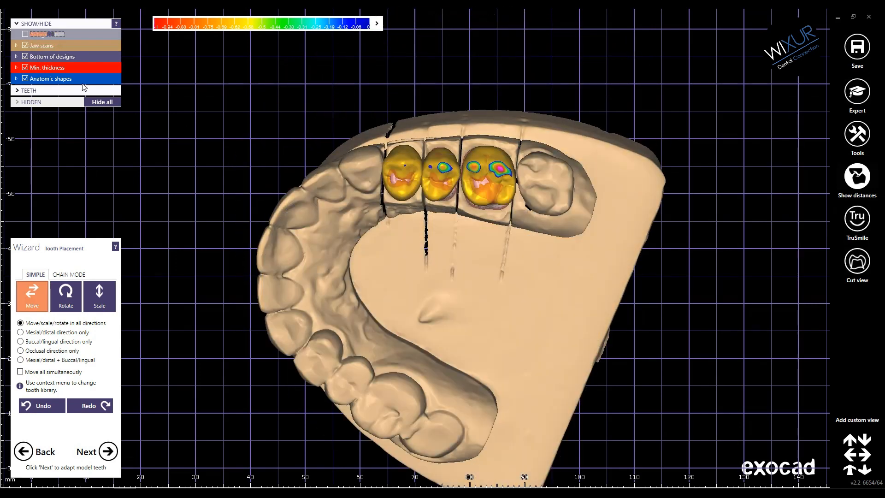
scroll(465, 296, up, 5)
drag(509, 239, 536, 240)
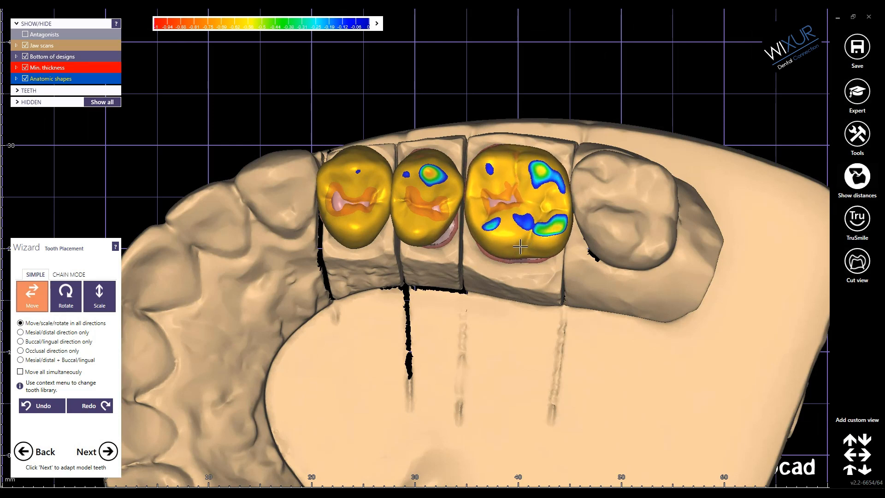
middle_drag(520, 247, 534, 275)
ctrl+drag(452, 197, 442, 186)
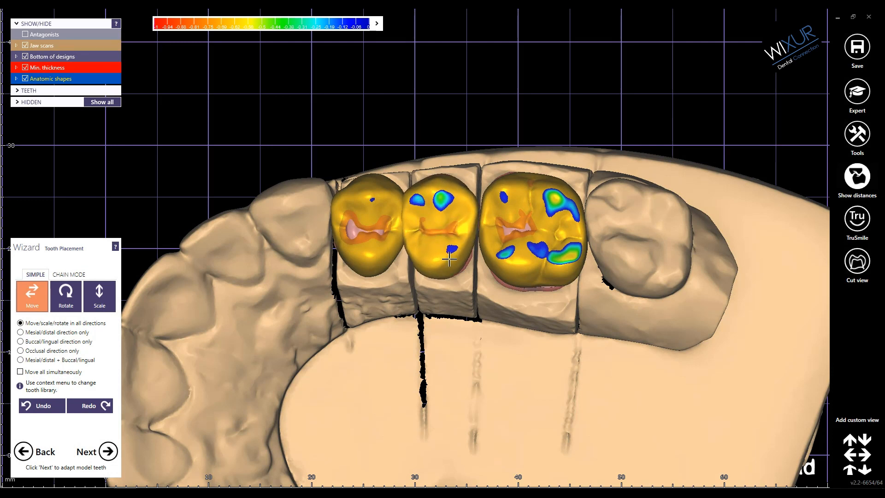
middle_drag(453, 254, 480, 287)
drag(396, 291, 396, 283)
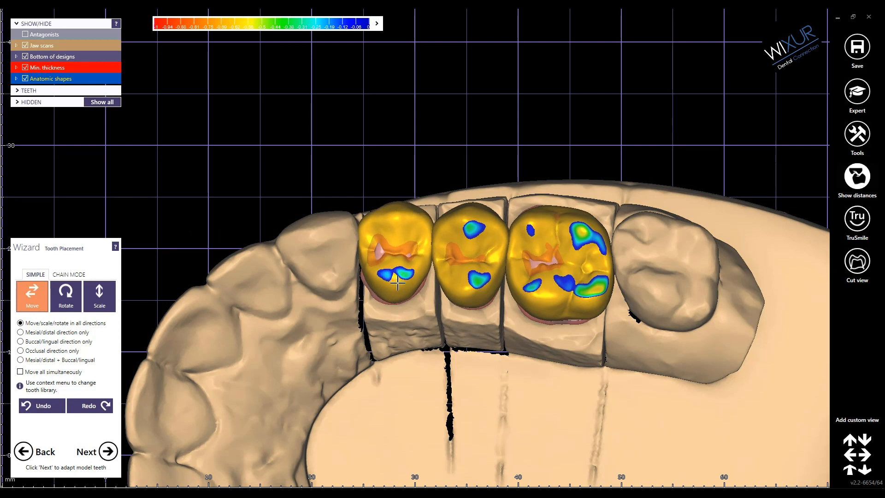
drag(464, 284, 466, 282)
Refine the placement of crowns 4 and 6, checking their fit and occlusal contacts from the buccal and occlusal sides
scroll(466, 282, down, 3)
right_drag(466, 217, 465, 272)
middle_drag(464, 272, 463, 193)
right_drag(463, 194, 436, 316)
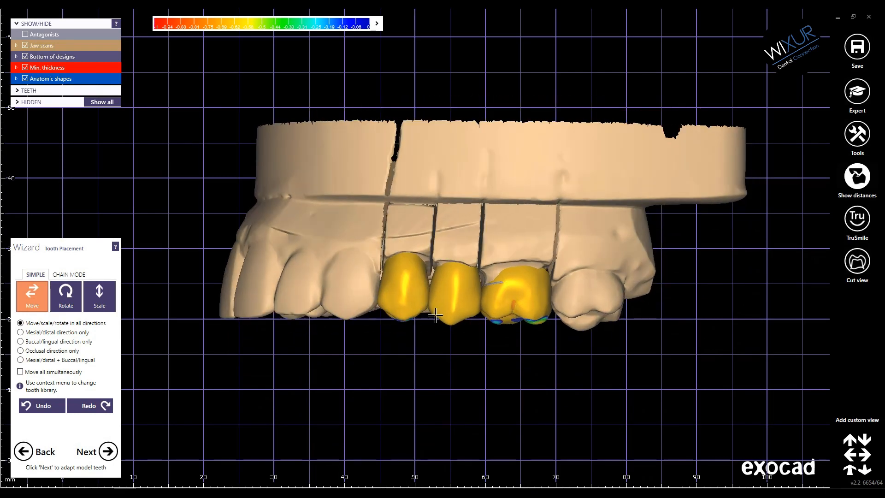
scroll(418, 315, up, 3)
scroll(401, 315, down, 3)
right_drag(427, 322, 504, 413)
middle_drag(504, 413, 442, 386)
right_drag(443, 387, 482, 304)
key(ctrl+a)
key(ctrl+a)
middle_drag(482, 304, 448, 383)
scroll(578, 237, up, 3)
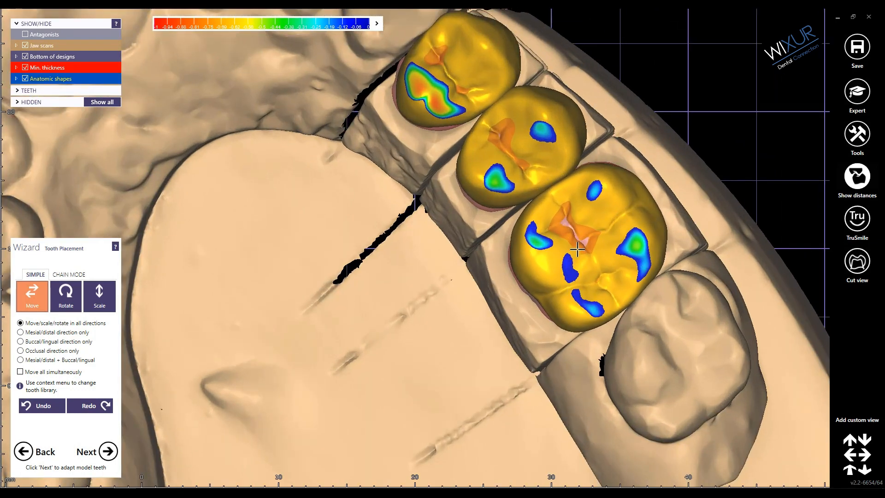
scroll(580, 248, down, 4)
right_drag(580, 173, 549, 222)
Examine the alignment and occlusal contacts of the three crowns from the front and buccal side, with the antagonists shown and hidden
key(ctrl+a)
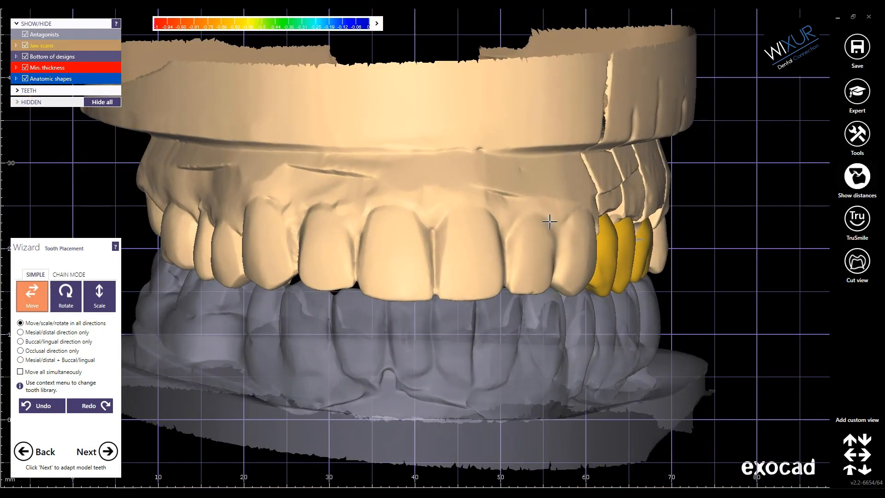
right_drag(550, 222, 548, 223)
key(ctrl+a)
scroll(502, 281, up, 5)
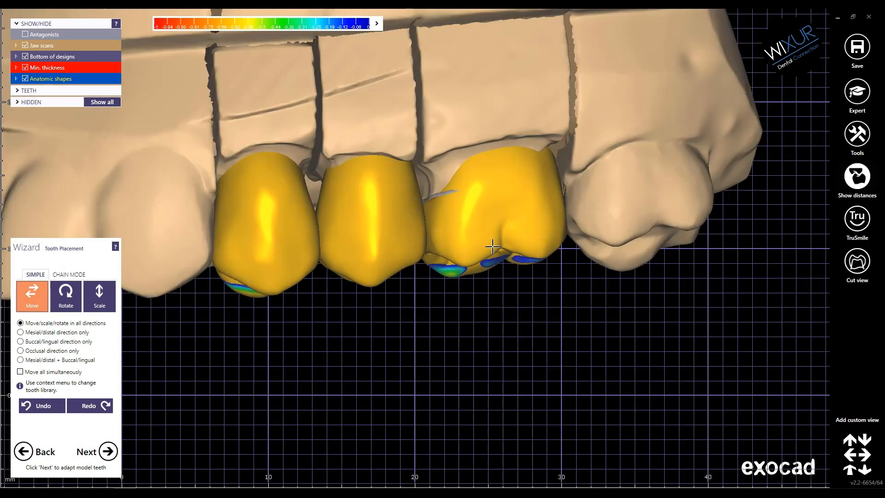
key(ctrl+a)
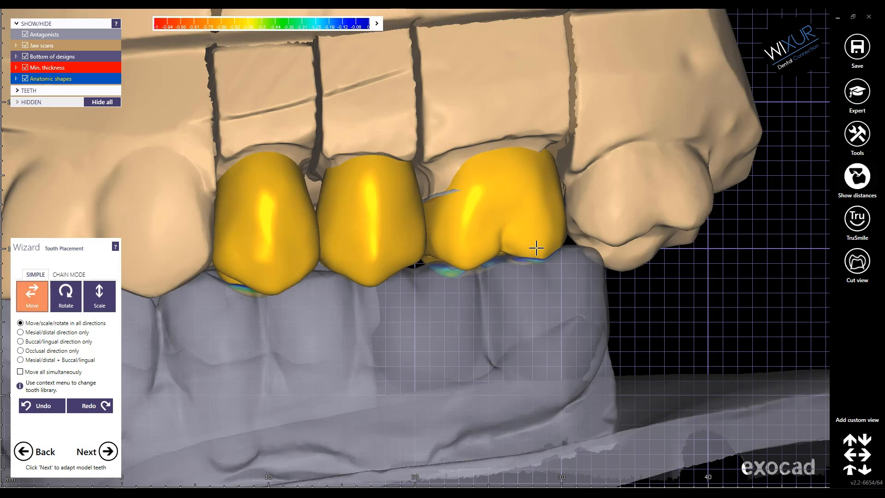
key(ctrl+a)
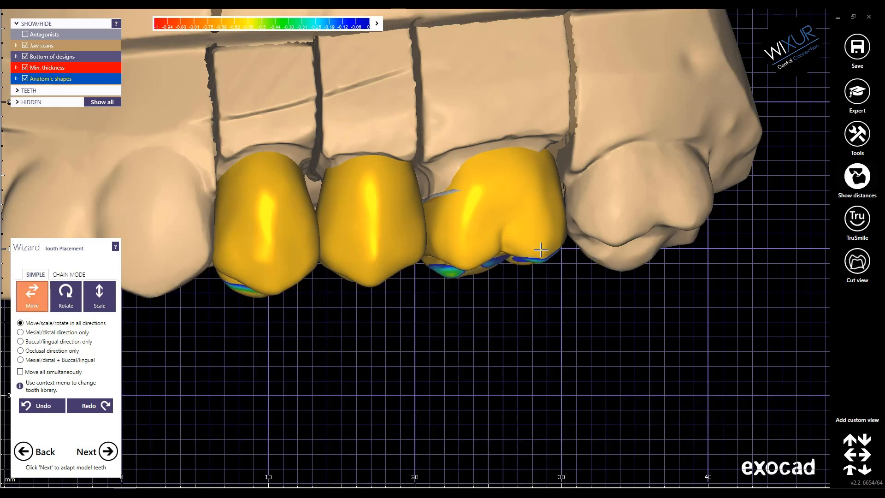
scroll(541, 250, down, 5)
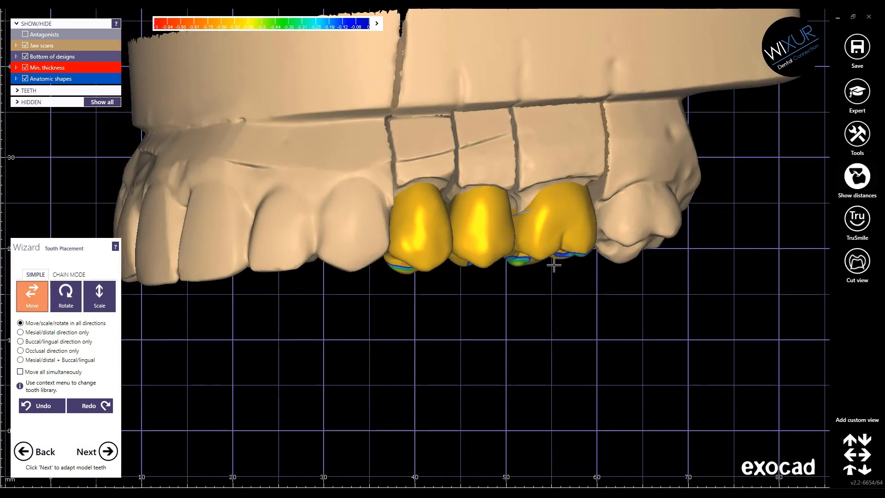
key(ctrl+a)
scroll(633, 259, up, 3)
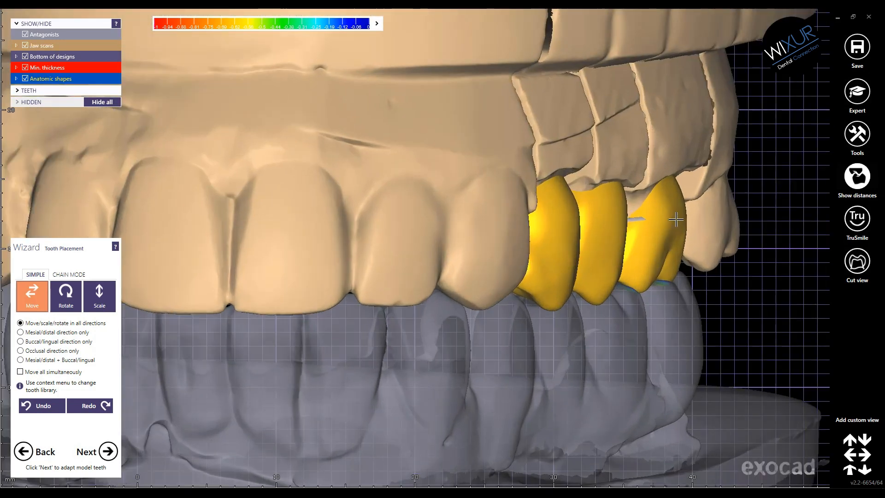
key(ctrl+a)
right_drag(679, 247, 692, 217)
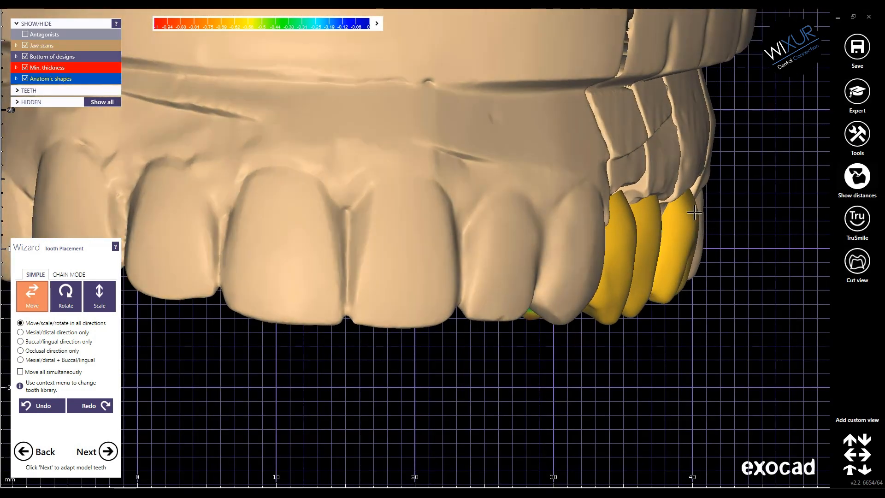
Reposition crown 6 and fine-tune crown 5 from the occlusal side to reduce their overlap with the antagonists and keep the arch alignment
key(ctrl+a)
scroll(673, 265, down, 3)
right_drag(673, 264, 609, 291)
key(ctrl+a)
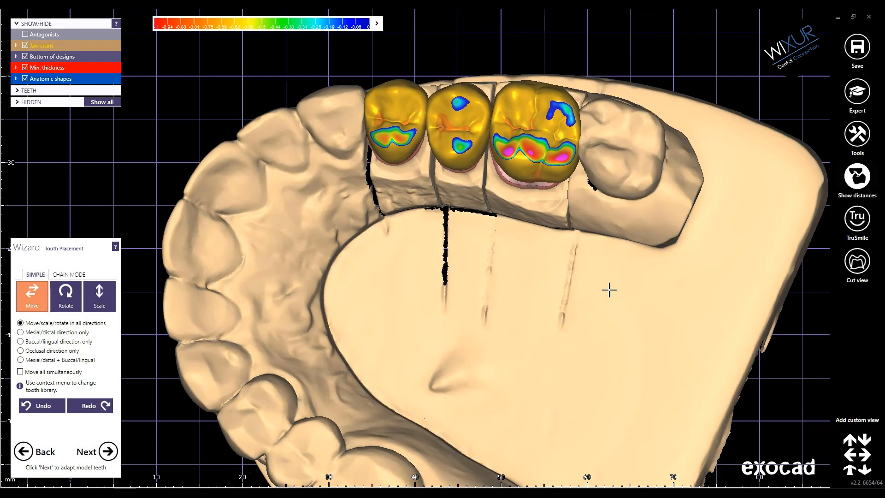
scroll(519, 192, up, 3)
middle_drag(513, 242, 514, 243)
drag(557, 209, 579, 213)
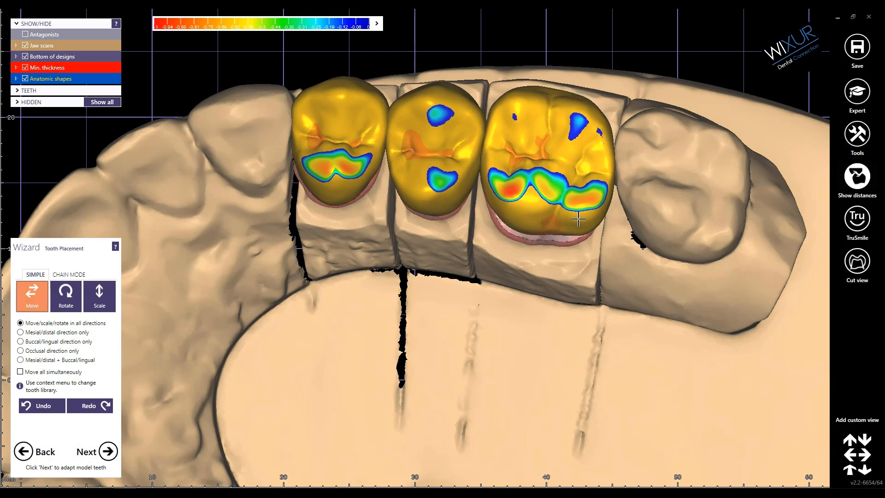
right_drag(530, 295, 547, 312)
middle_drag(547, 312, 568, 328)
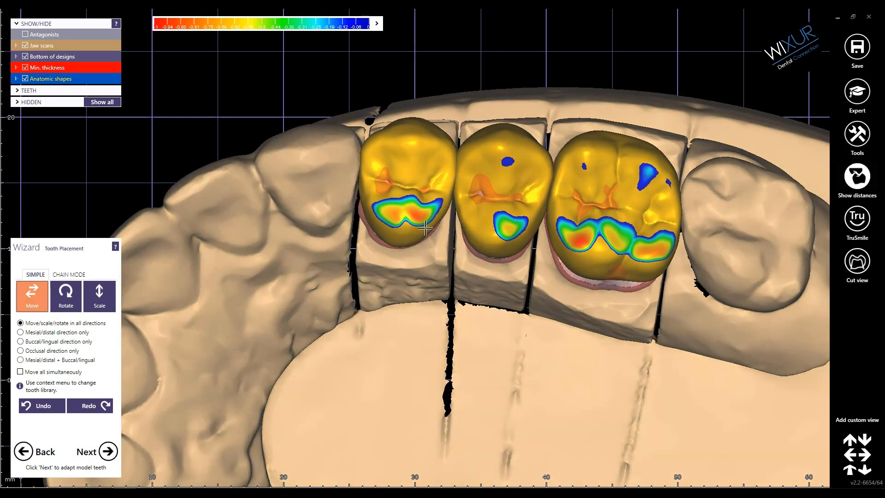
scroll(426, 227, down, 4)
right_drag(426, 227, 434, 210)
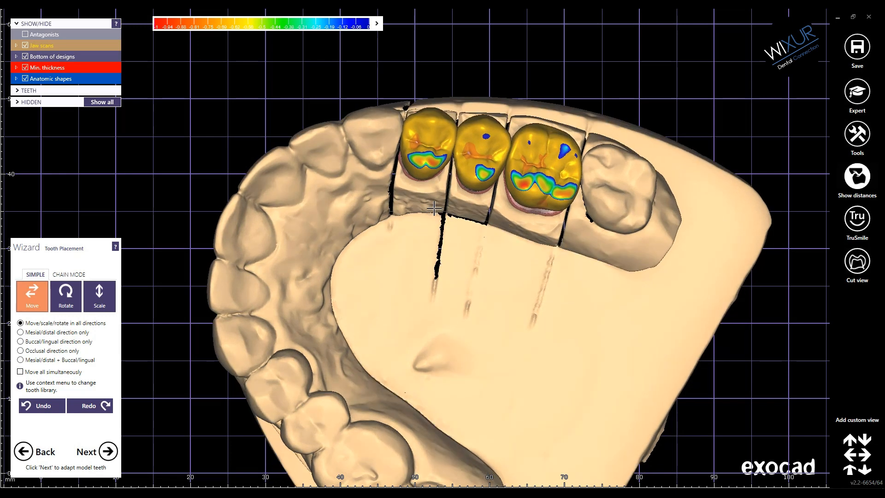
scroll(453, 145, up, 3)
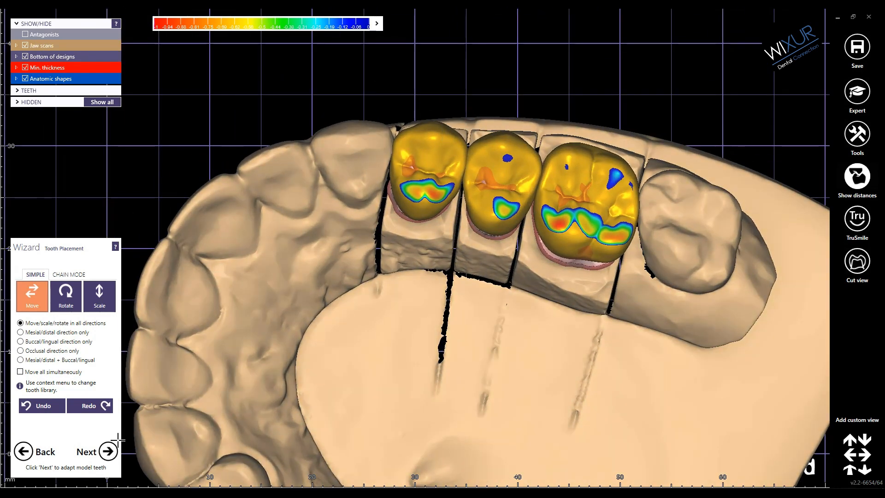
Proceed to free-forming and use the Tooth Parts preset to lower the palatal cusp areas of crowns 4 and 5
click(108, 451)
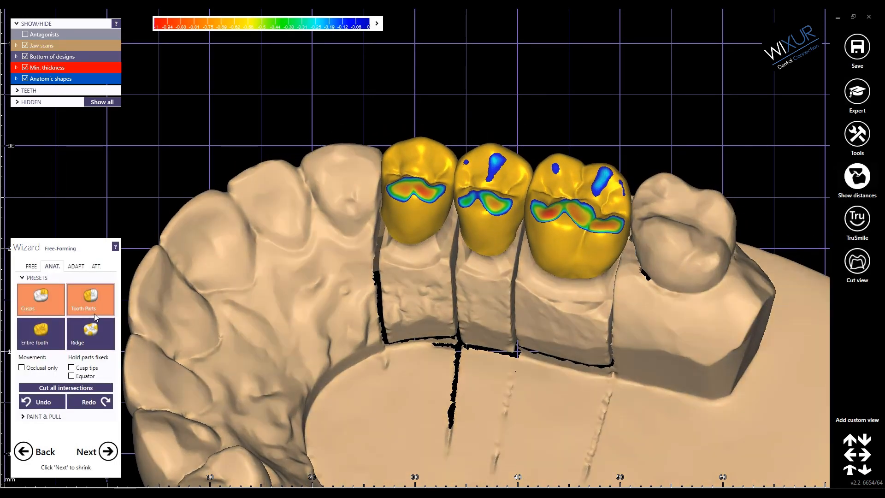
click(95, 315)
right_drag(392, 332, 397, 296)
scroll(397, 296, up, 6)
drag(405, 282, 471, 304)
middle_drag(558, 305, 400, 376)
drag(496, 338, 471, 345)
middle_drag(428, 384, 369, 362)
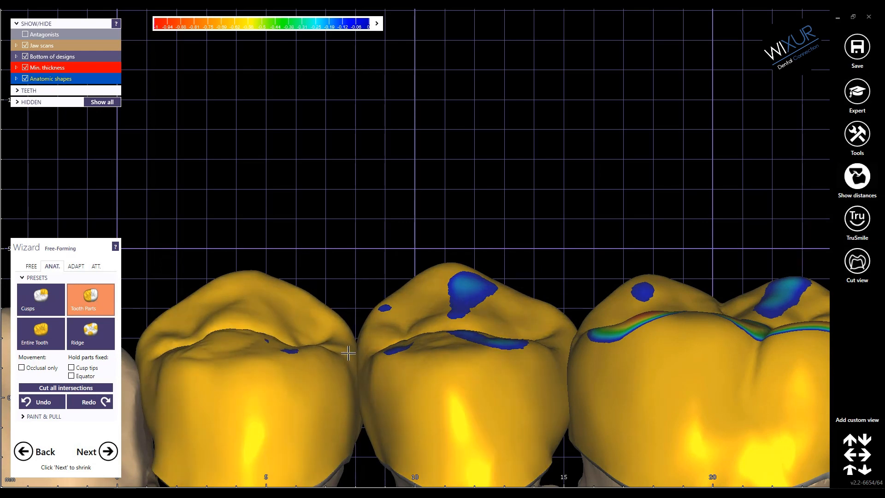
Lower the palatal part of crown 6 with the same preset to reduce its antagonist contact
scroll(366, 341, down, 3)
scroll(526, 345, up, 3)
mouse_move(537, 333)
mouse_down()
mouse_move(537, 351)
mouse_move(596, 344)
mouse_move(638, 356)
mouse_up()
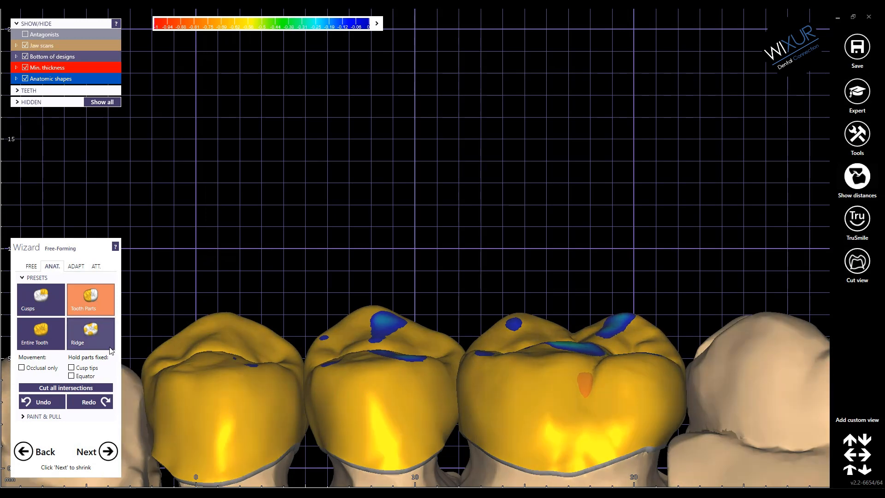
Reshape crowns 5 and 6 with the Ridge preset to reduce the contact areas along their occlusal ridges
click(92, 335)
scroll(422, 359, up, 3)
drag(431, 355, 431, 362)
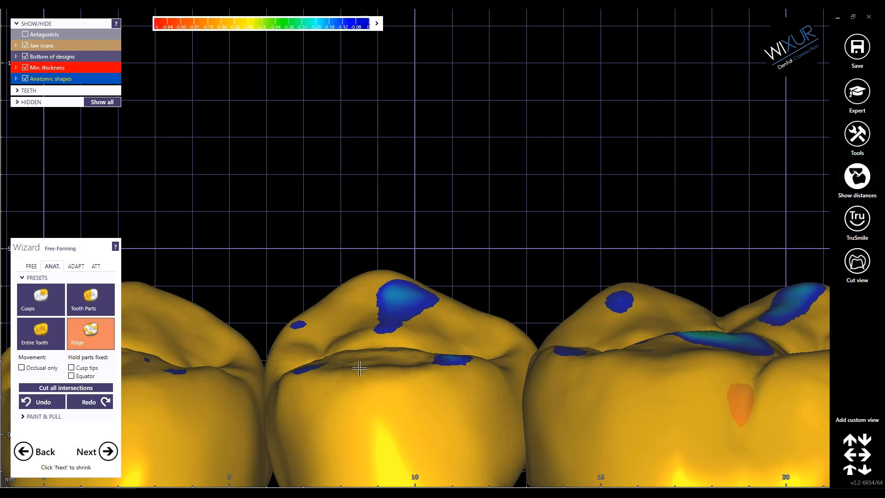
scroll(327, 367, down, 2)
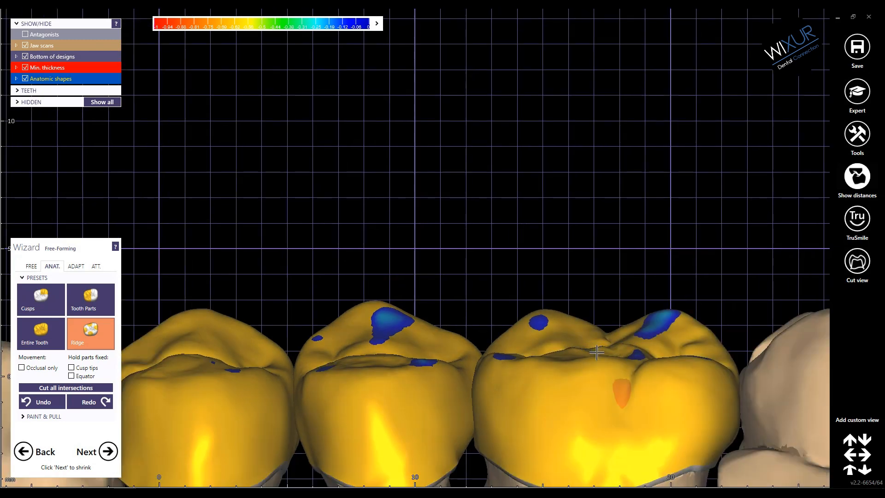
right_drag(607, 362, 620, 338)
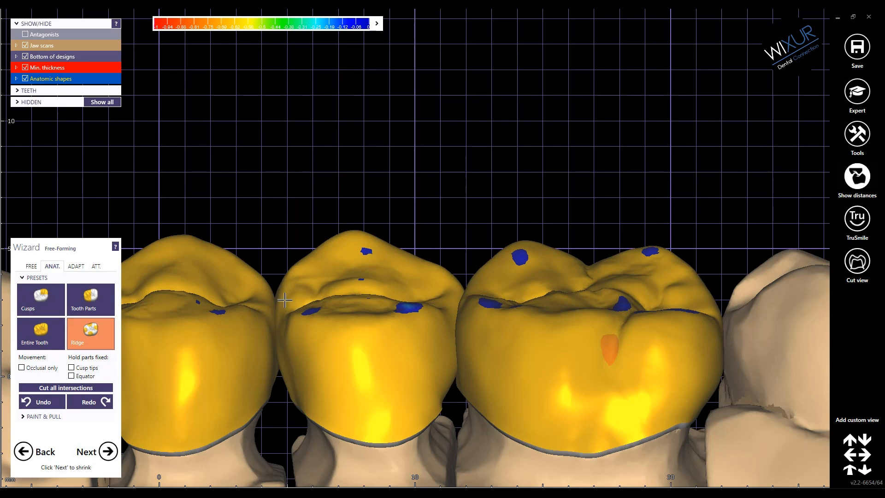
Sculpt additional ridges on the occlusal surface of crown 5 using the Add/Remove tool with the fine brush type
scroll(318, 318, down, 4)
right_drag(346, 363, 364, 314)
middle_drag(377, 298, 383, 322)
right_drag(383, 321, 305, 324)
middle_drag(311, 304, 350, 324)
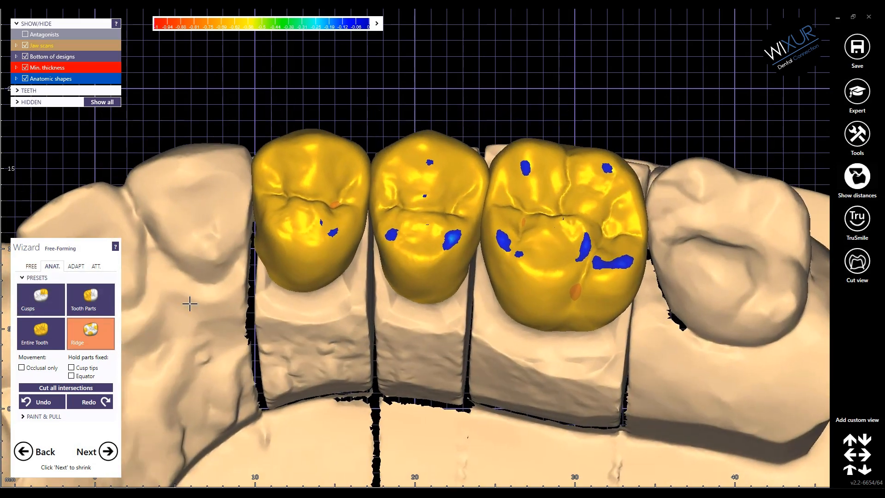
click(32, 266)
click(79, 373)
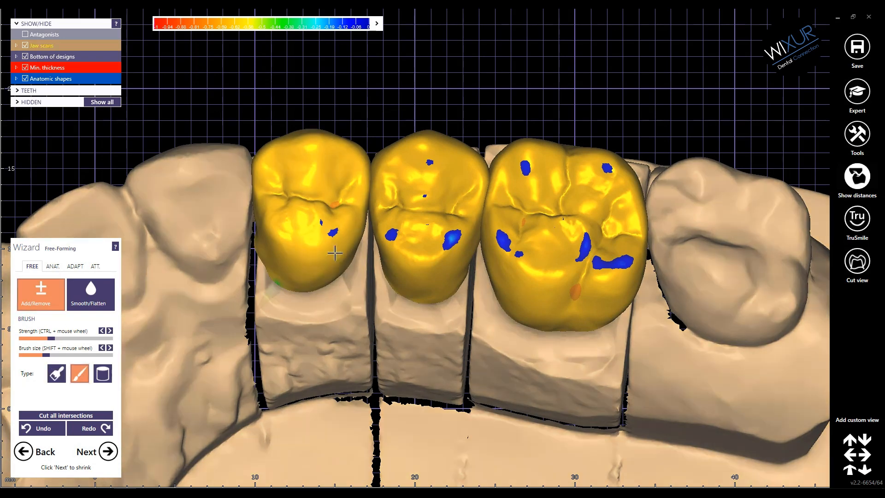
scroll(415, 168, up, 5)
drag(386, 146, 409, 211)
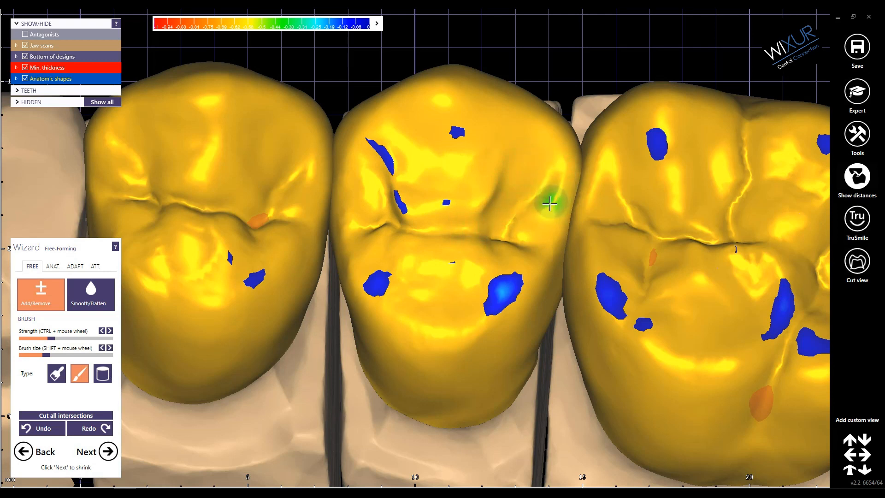
drag(359, 172, 379, 203)
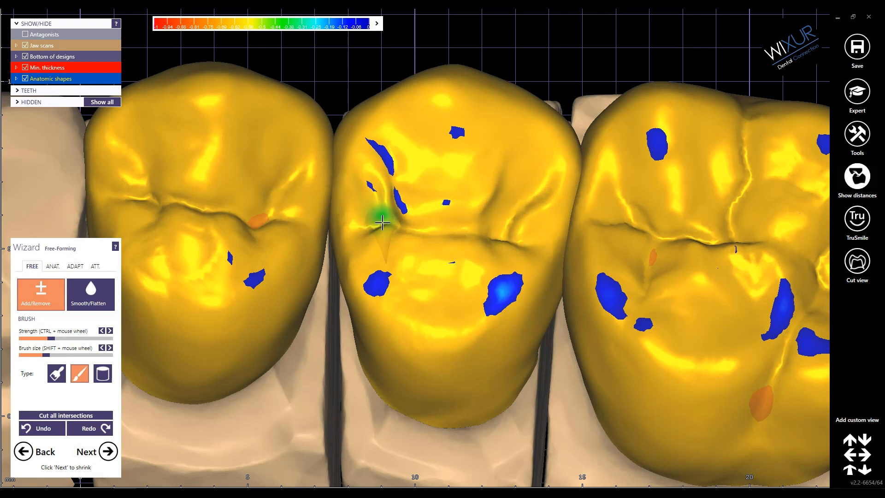
mouse_move(428, 315)
mouse_down()
mouse_move(421, 279)
mouse_move(454, 285)
mouse_up()
Add material to the distal part of crown 4's buccal cusp slope from the occlusal side
scroll(464, 251, down, 3)
right_drag(484, 304, 498, 333)
right_drag(324, 230, 319, 220)
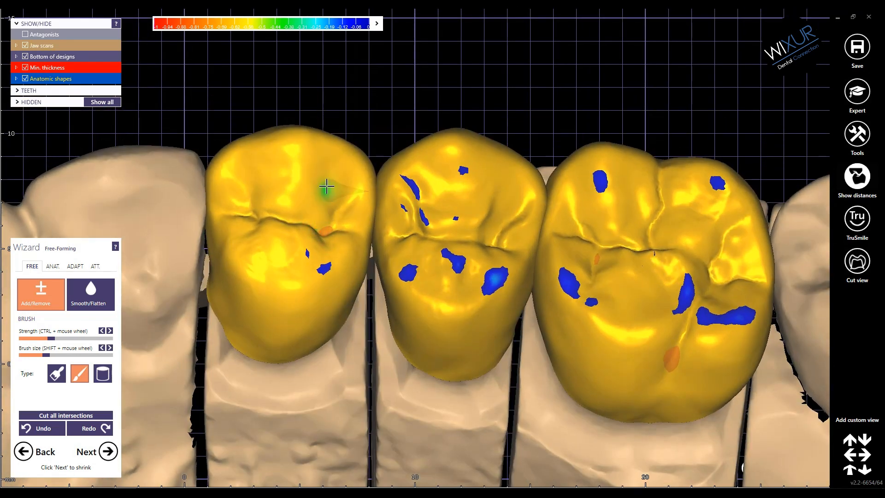
drag(335, 172, 335, 188)
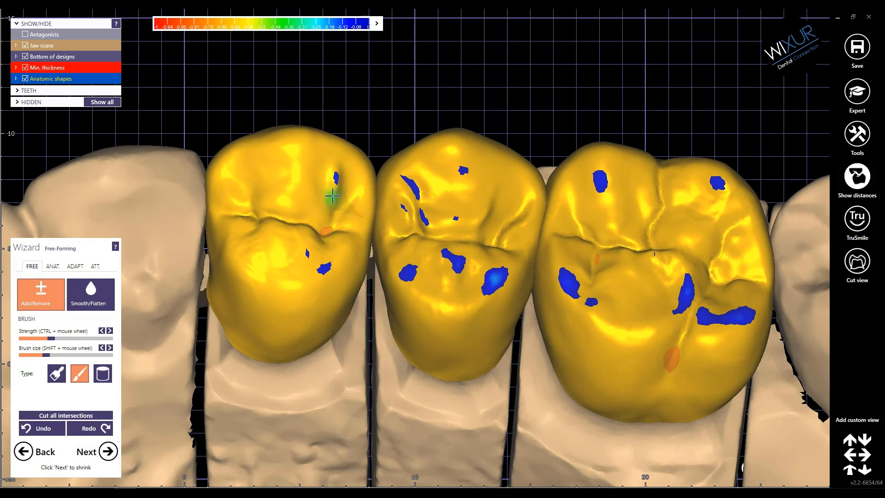
right_drag(336, 192, 342, 183)
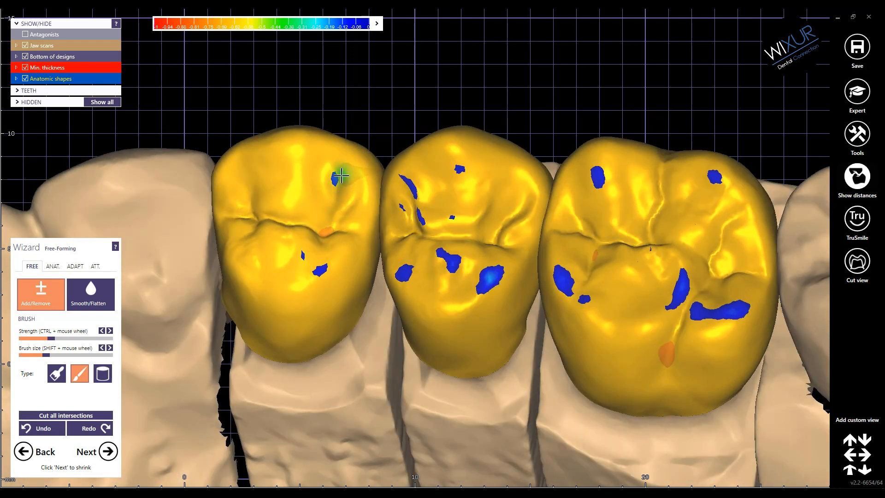
Sculpt ridges beside the central fissure of crown 6 on its mesial and distal cusps
scroll(330, 215, down, 4)
mouse_move(364, 258)
right_down()
mouse_move(369, 283)
mouse_move(378, 265)
right_up()
scroll(502, 246, up, 3)
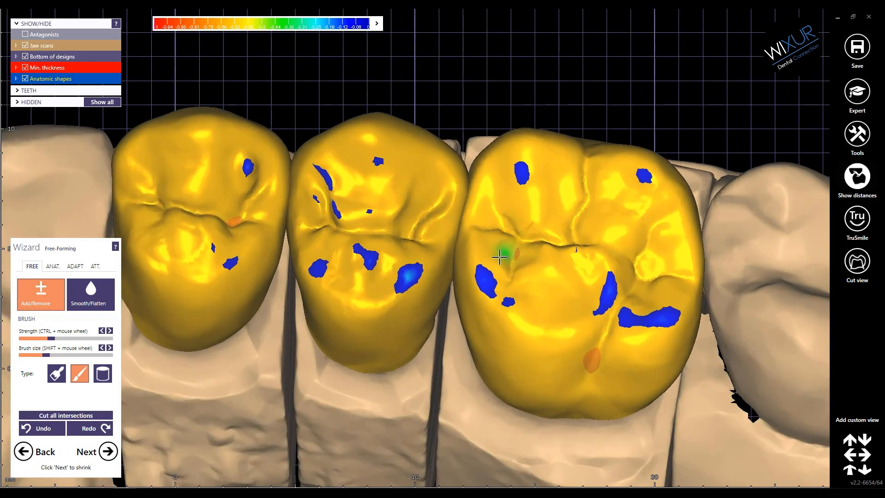
mouse_move(524, 222)
mouse_down()
mouse_move(569, 174)
mouse_move(566, 213)
mouse_up()
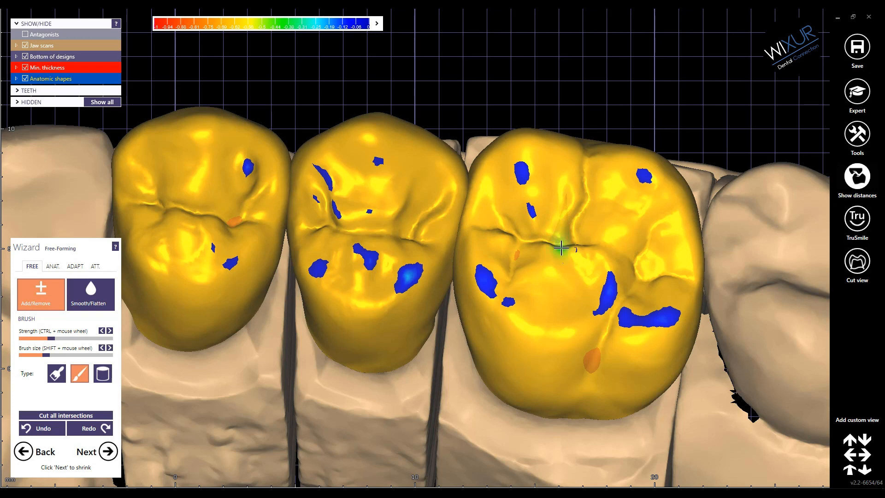
mouse_move(673, 242)
mouse_down()
mouse_move(676, 225)
mouse_move(654, 249)
mouse_move(657, 270)
mouse_up()
Cut the crowns' occlusal intersections with the antagonist at a desired distance of 0.1 mm, and switch the adaptation type to approximal
scroll(664, 259, down, 3)
right_drag(664, 260, 661, 303)
click(70, 267)
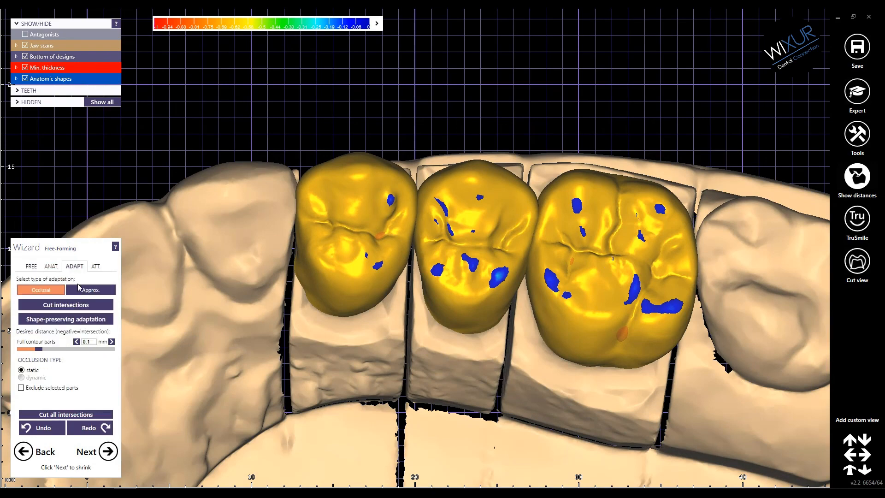
click(73, 305)
scroll(391, 312, down, 4)
mouse_move(391, 314)
right_down()
mouse_move(385, 351)
mouse_move(391, 295)
mouse_move(390, 330)
right_up()
scroll(420, 345, down, 4)
right_drag(447, 341, 446, 341)
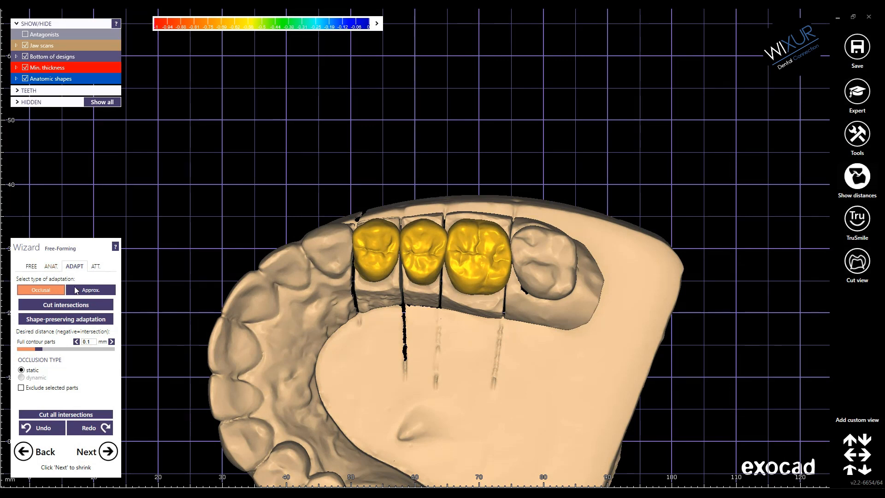
click(74, 289)
Examine the three crowns in the TruSmile rendering from the occlusal side and the front, and return to the normal display with distances shown
right_drag(437, 340, 441, 341)
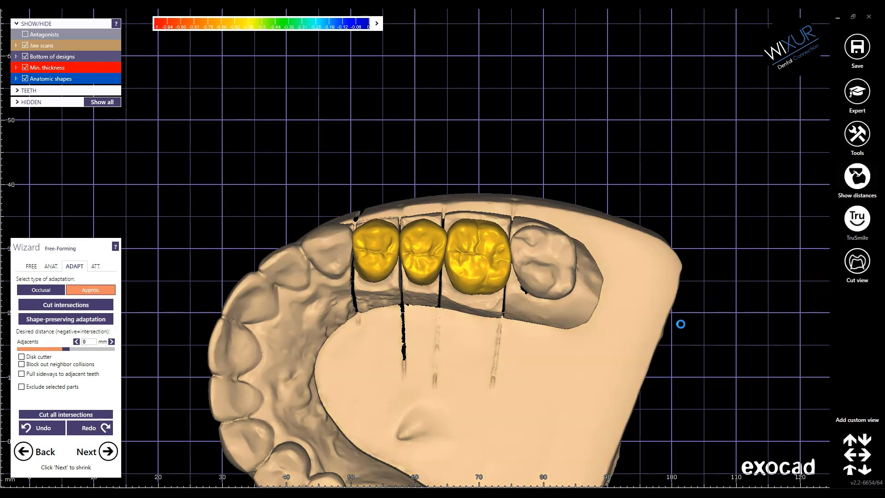
middle_drag(604, 323, 613, 290)
right_drag(770, 401, 768, 401)
middle_drag(539, 327, 544, 318)
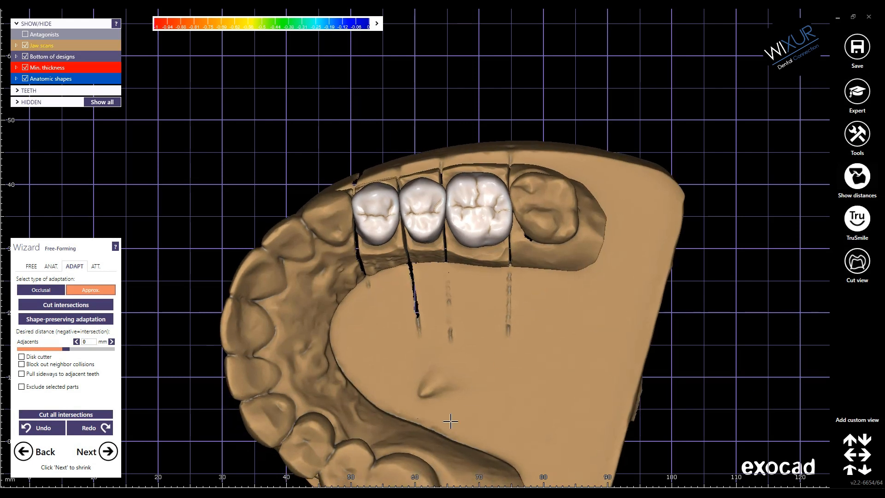
right_drag(488, 304, 486, 307)
middle_drag(486, 308, 466, 290)
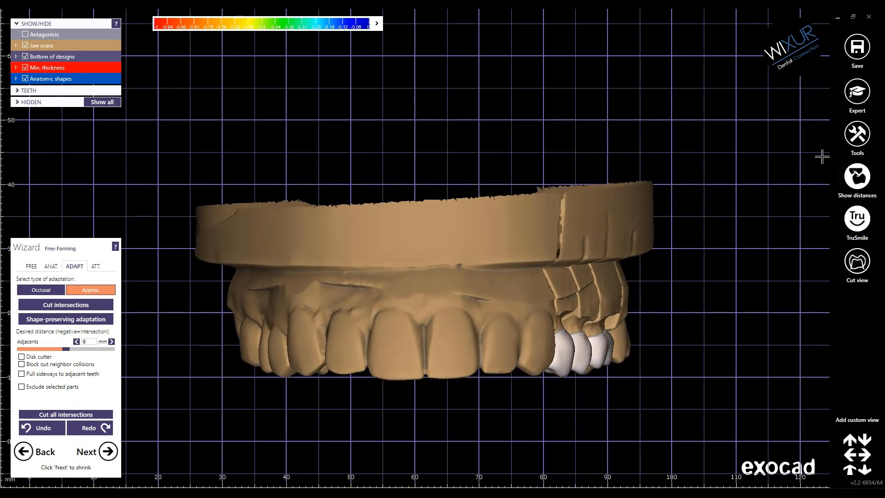
click(856, 179)
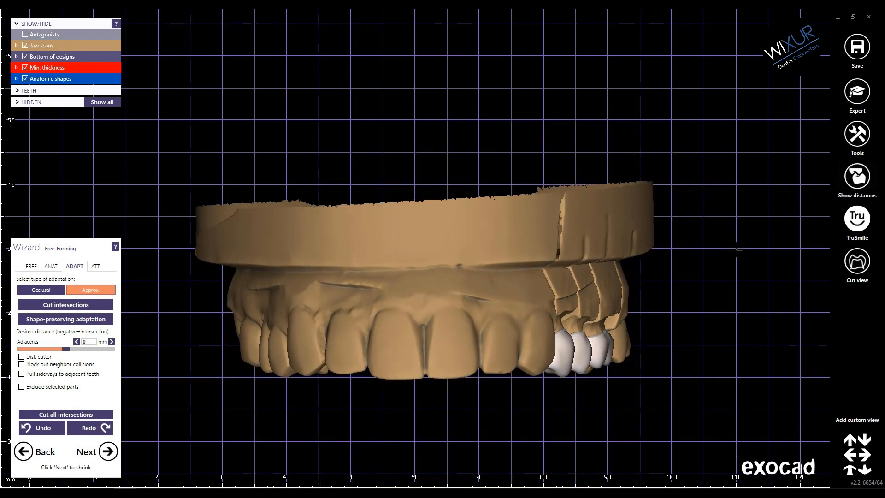
click(850, 184)
click(858, 232)
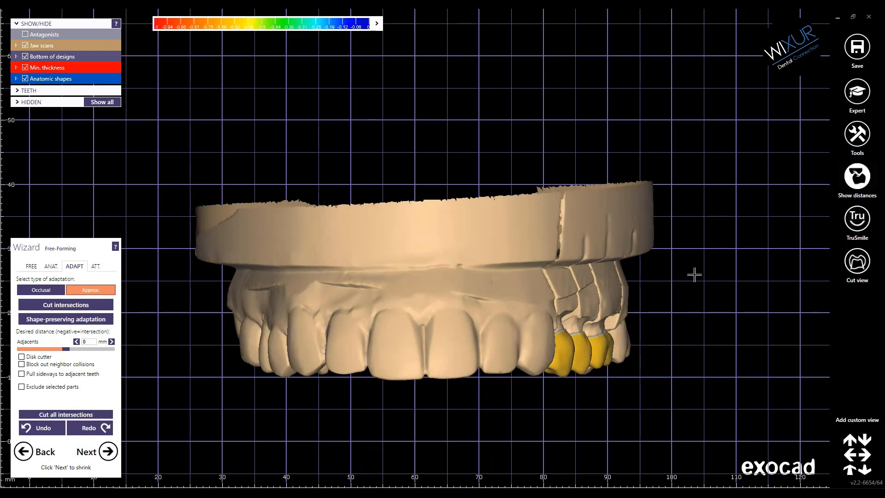
Smooth the distal side of crown 5 and the mesial and distal sides of crown 6 with the Smooth/Flatten brush from the buccal side
right_drag(694, 274, 672, 274)
click(31, 266)
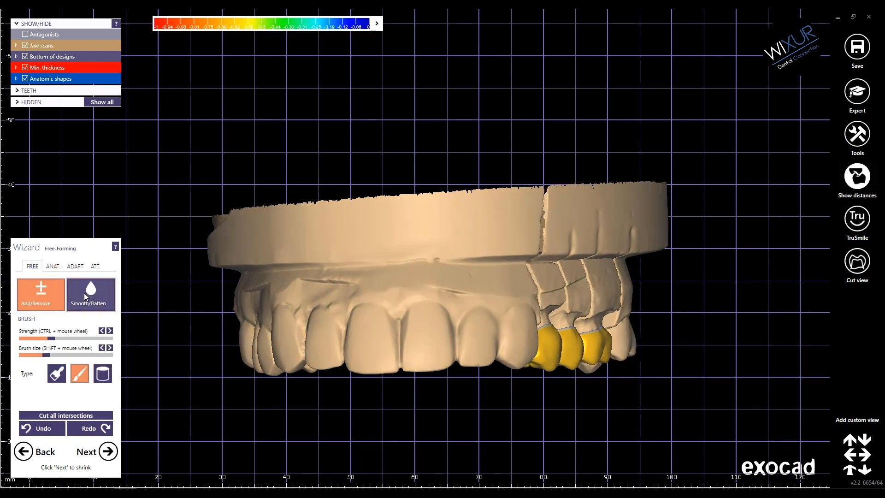
scroll(480, 313, up, 5)
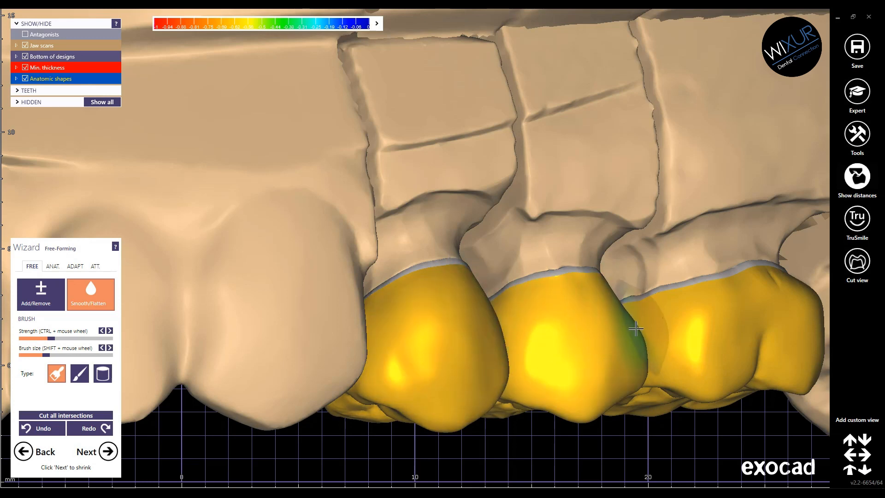
scroll(567, 286, down, 3)
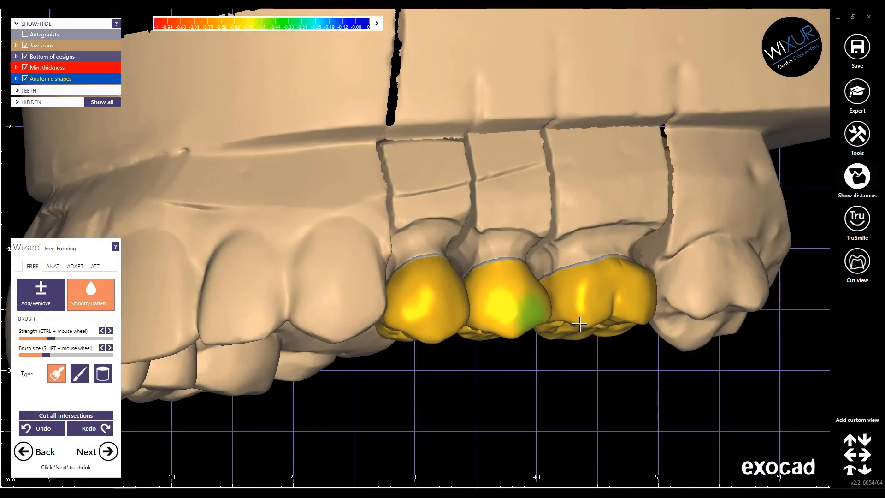
scroll(533, 314, up, 3)
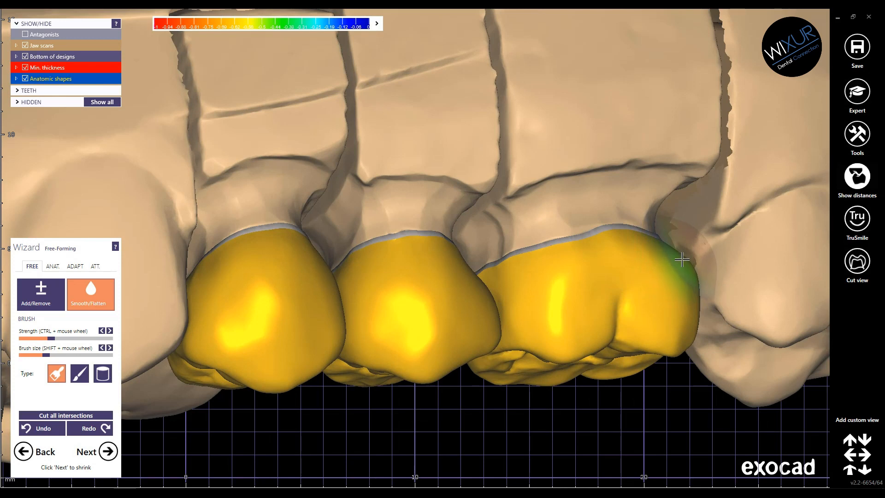
scroll(682, 270, down, 3)
scroll(593, 300, up, 4)
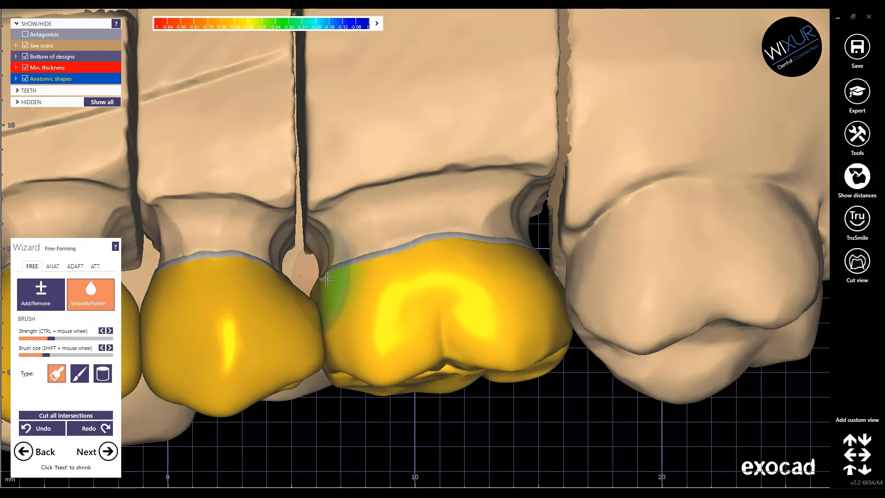
Smooth the proximal surfaces between crowns 4 and 5 near their margins from the buccal side
scroll(394, 227, down, 3)
mouse_move(397, 225)
right_down()
mouse_move(510, 198)
mouse_move(501, 196)
right_up()
scroll(401, 250, up, 3)
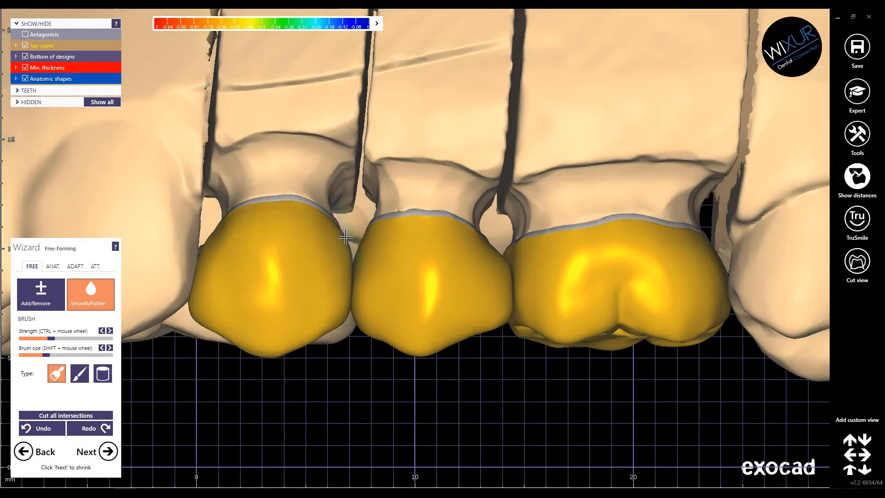
drag(345, 238, 342, 237)
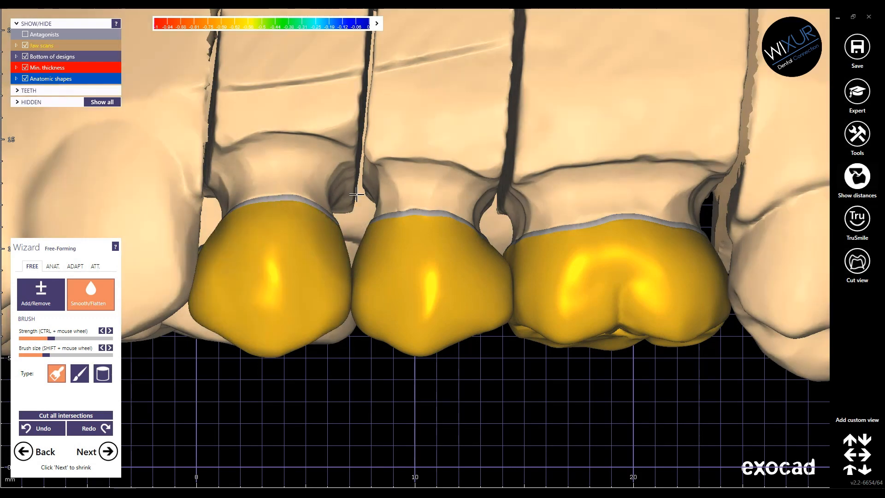
Refine the cusps and contact area of crowns 5 and 6 from the buccal side with the anatomic Cusps preset
scroll(360, 198, down, 3)
click(52, 266)
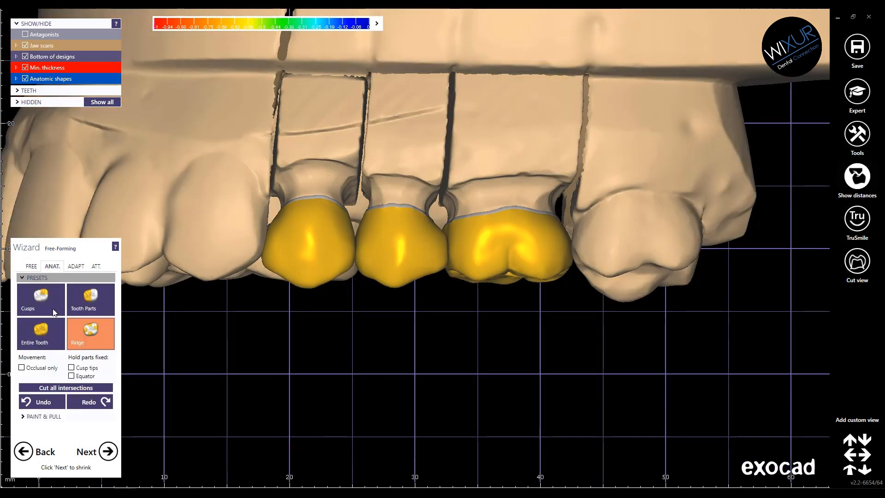
scroll(384, 286, up, 3)
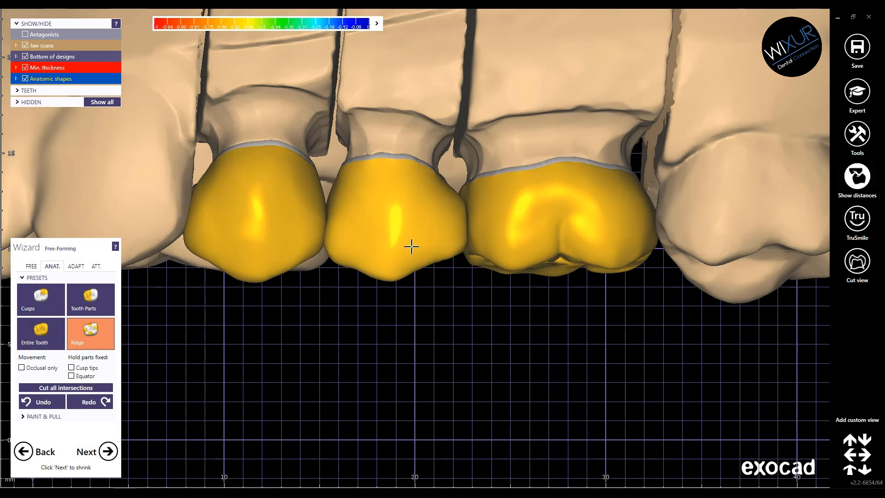
click(40, 300)
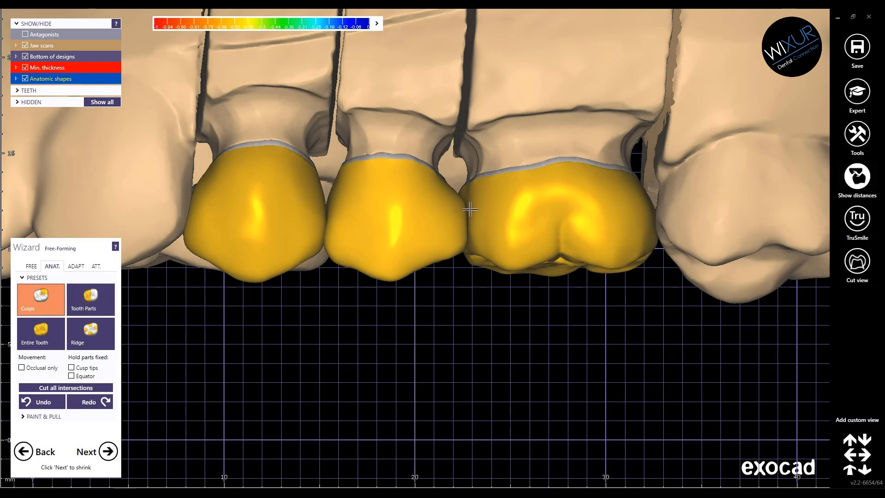
scroll(450, 217, up, 3)
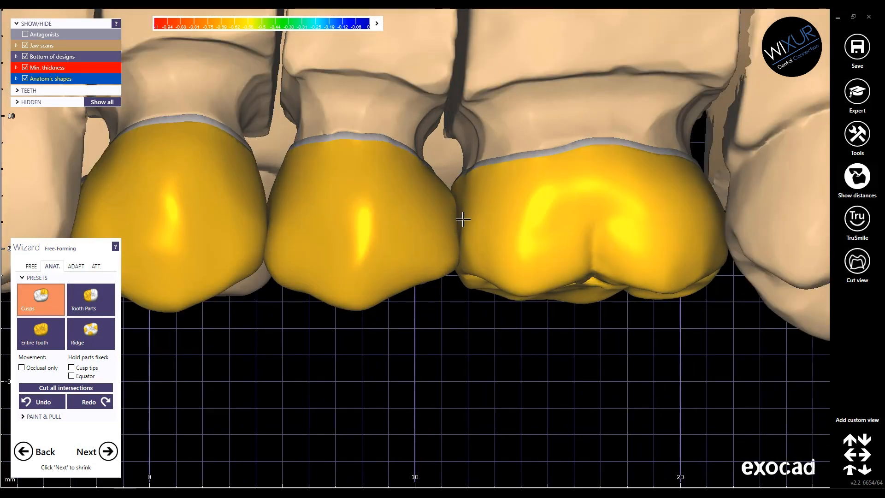
scroll(448, 193, down, 3)
scroll(415, 264, up, 3)
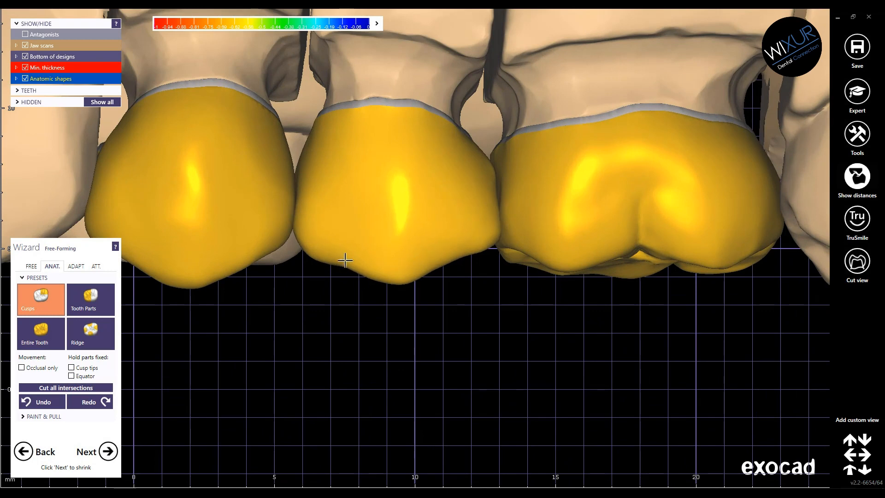
scroll(306, 245, down, 3)
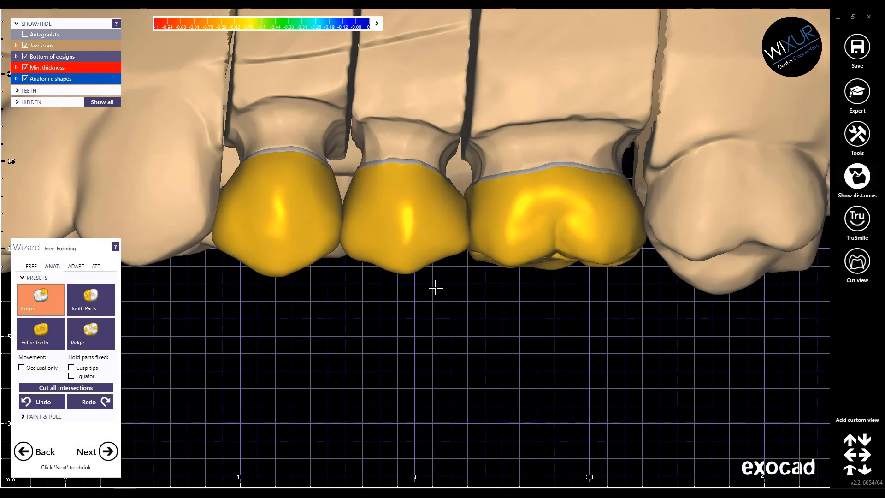
scroll(471, 240, up, 3)
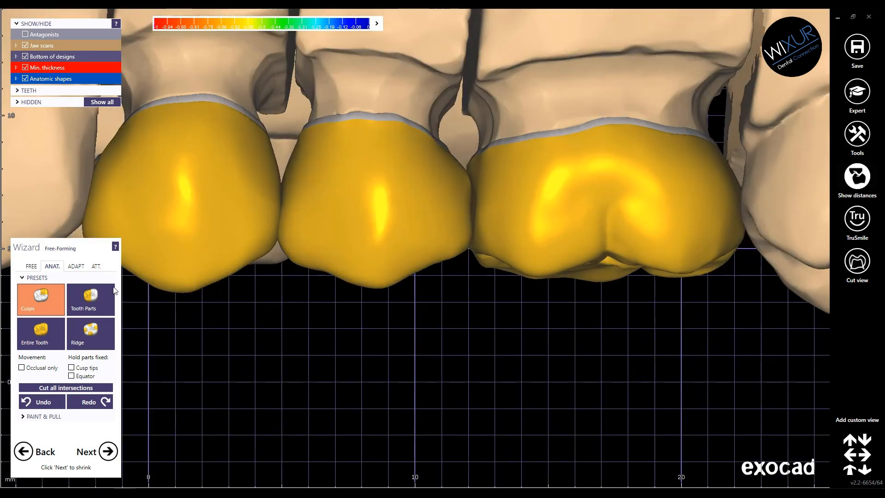
Smooth the distal side of crown 5 and the facing mesial side of crown 6 with the Smooth/Flatten brush
click(32, 266)
scroll(465, 312, up, 5)
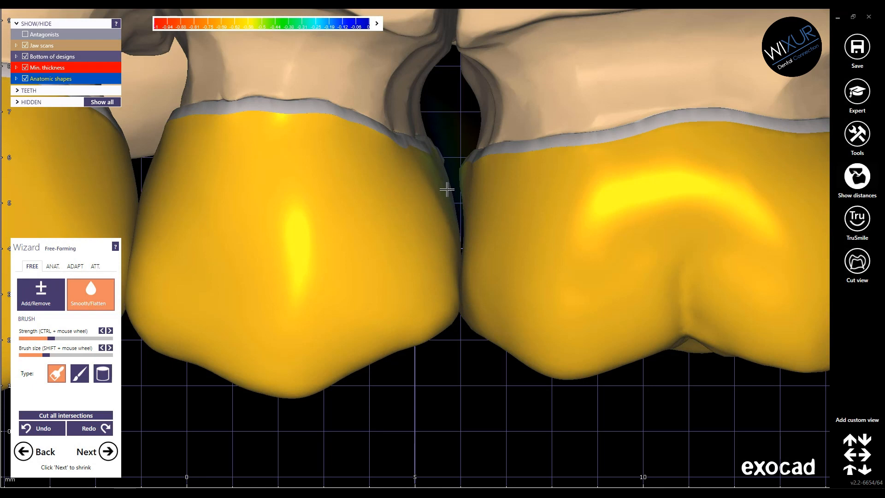
drag(444, 183, 447, 249)
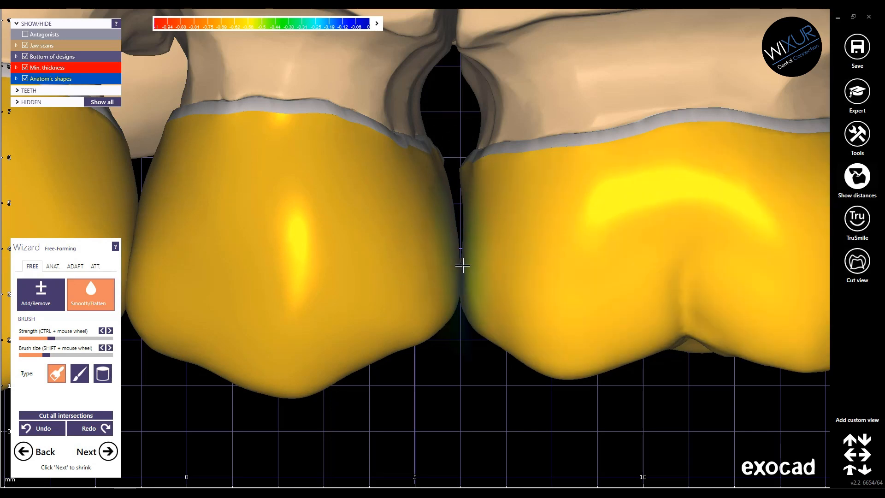
scroll(478, 298, down, 3)
right_drag(479, 298, 479, 305)
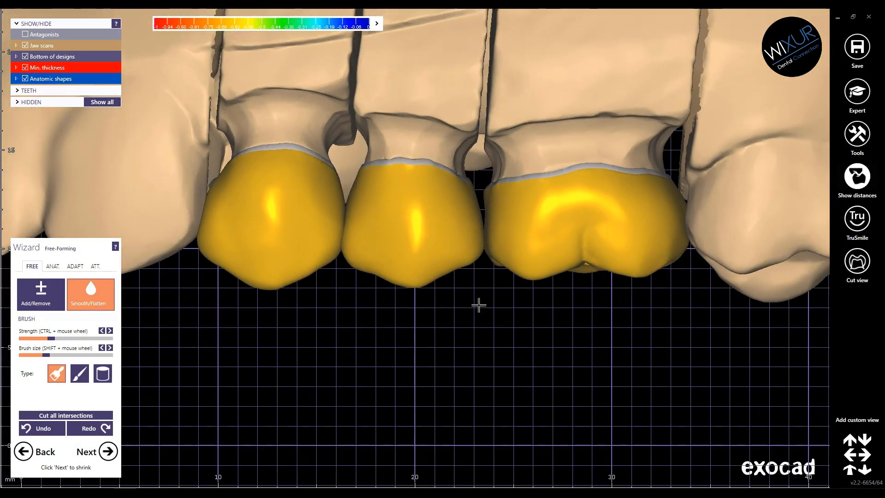
Adjust the mesial contact area of crown 6 beside crown 5 with the anatomic Ridge preset
click(52, 266)
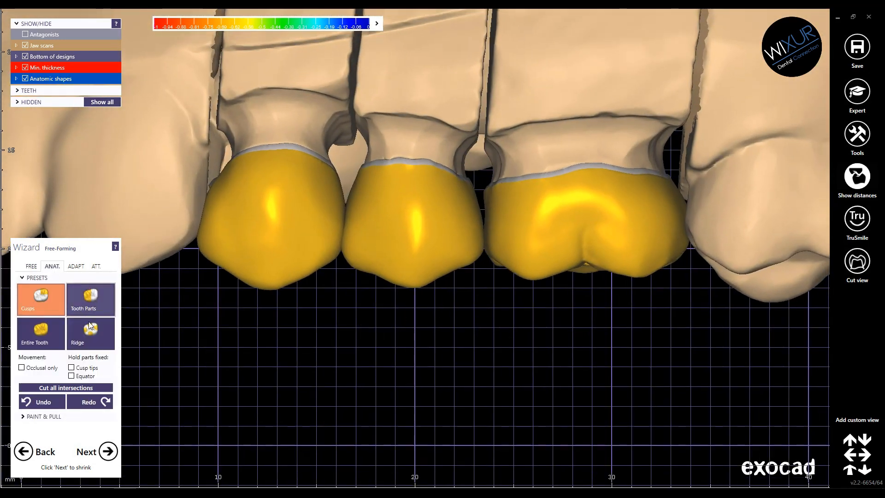
scroll(327, 258, up, 2)
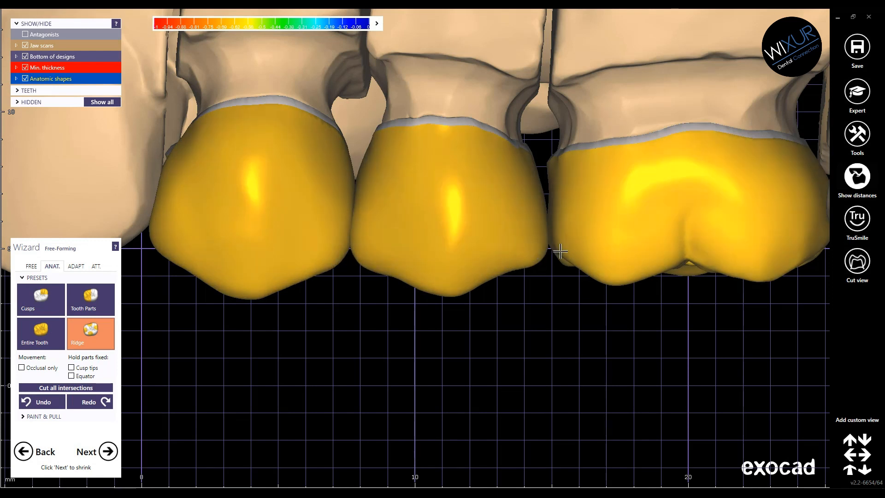
scroll(559, 256, down, 6)
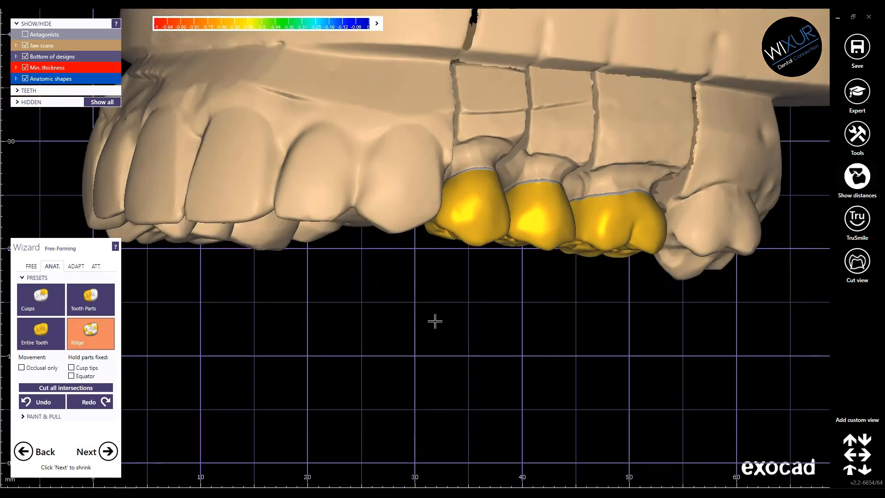
right_drag(435, 322, 433, 322)
Adjust the buccal contour around crowns 5 and 6 from the front with the anatomic Tooth Parts preset
click(41, 303)
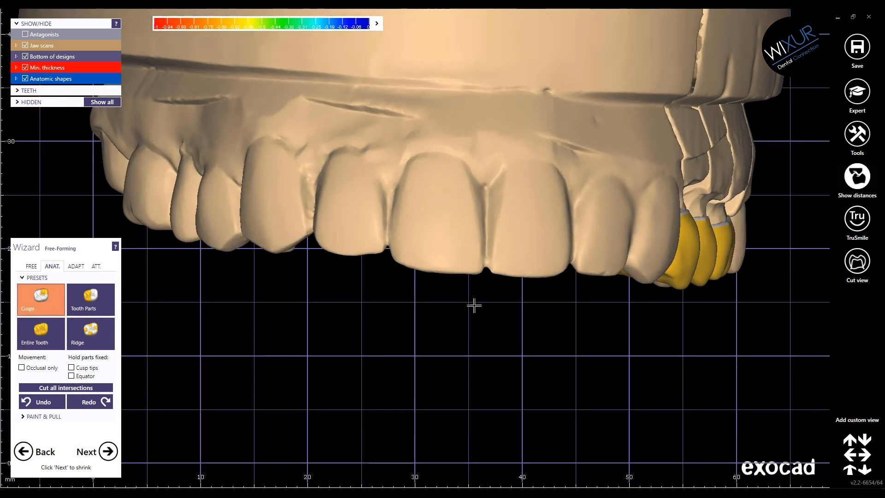
scroll(710, 249, up, 3)
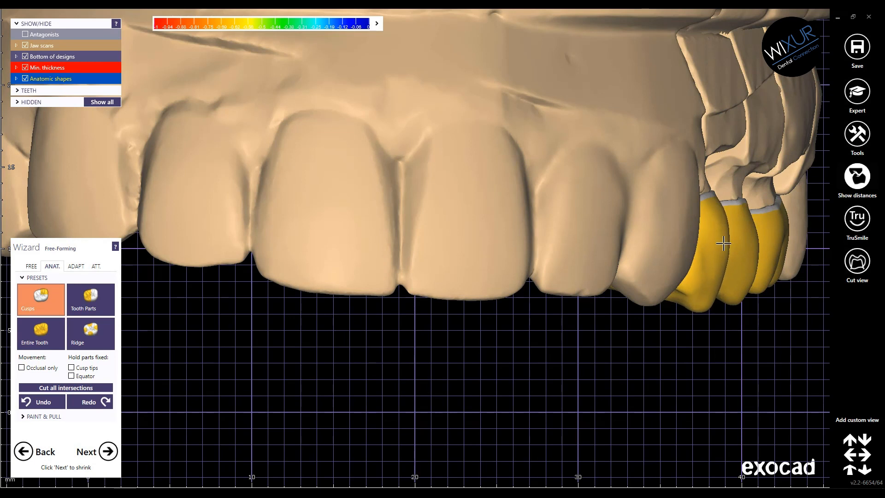
click(92, 303)
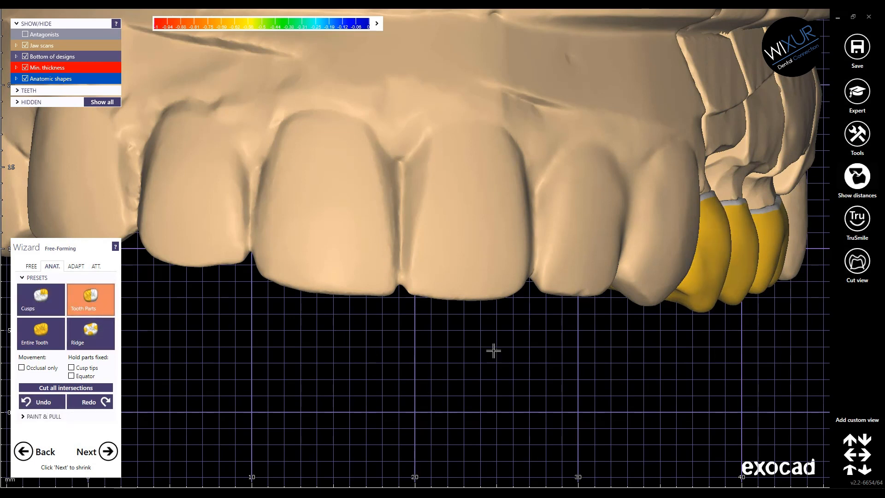
middle_drag(687, 283, 622, 301)
scroll(622, 301, up, 2)
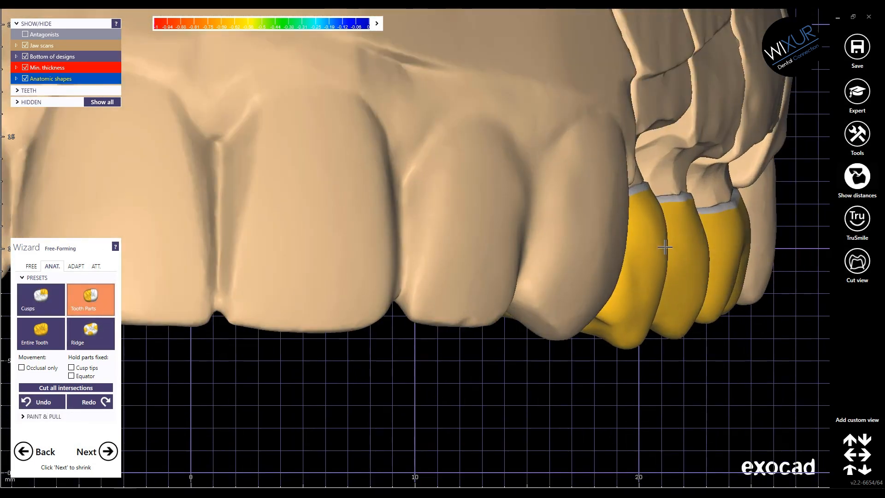
drag(709, 256, 704, 256)
scroll(682, 299, down, 2)
right_drag(676, 341, 630, 336)
scroll(641, 326, up, 2)
scroll(639, 317, down, 4)
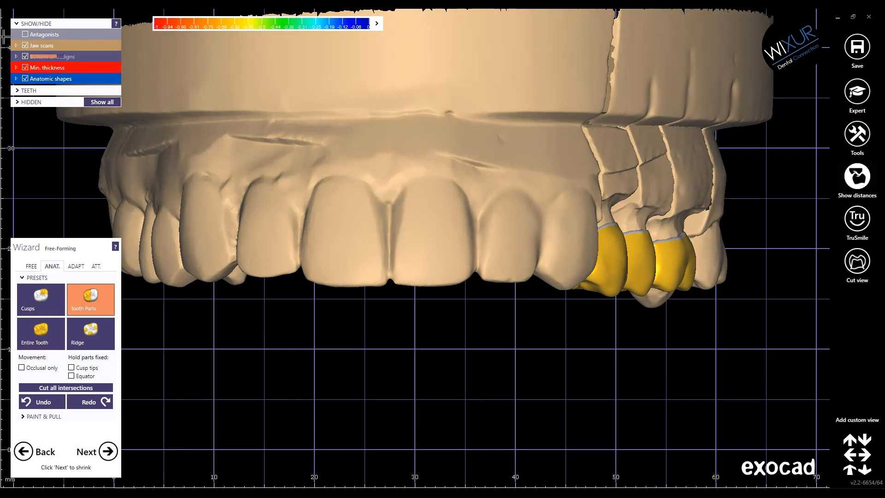
Show the antagonists and smooth the distobuccal surface of crown 5 near its margin with the Smooth/Flatten brush
click(25, 34)
scroll(361, 257, up, 2)
right_drag(368, 257, 369, 261)
mouse_move(437, 309)
right_down()
mouse_move(434, 296)
mouse_move(438, 381)
mouse_move(440, 282)
right_up()
click(31, 266)
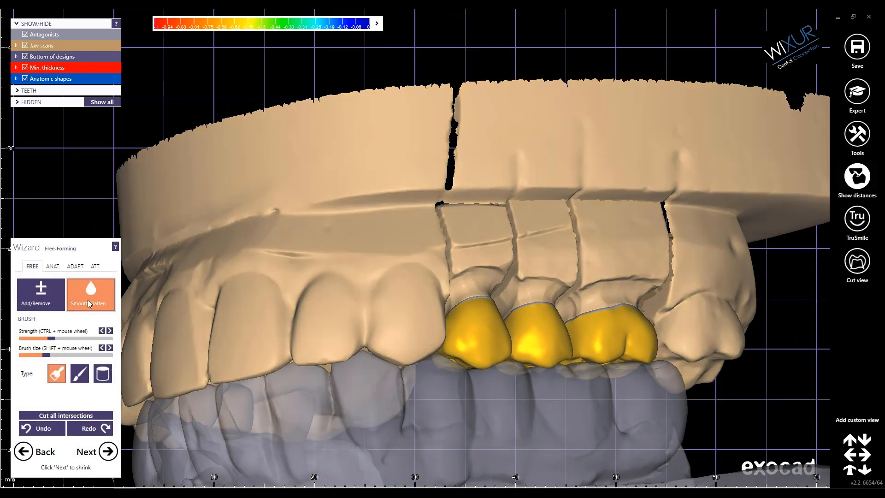
scroll(482, 336, up, 3)
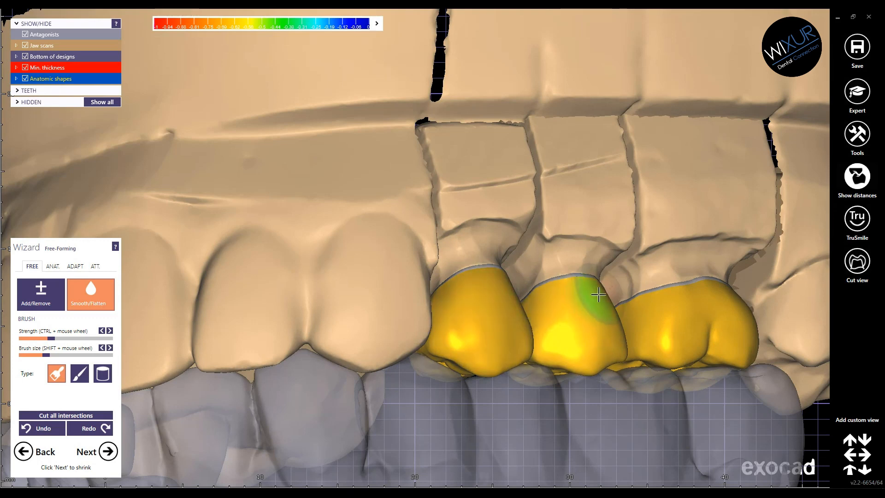
scroll(747, 312, down, 5)
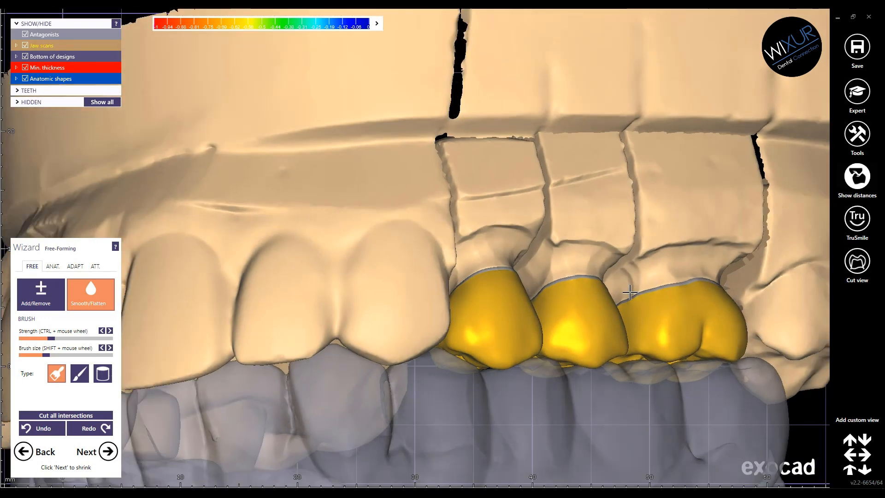
Smooth the mesial side of crown 4 and the buccal surface of crown 6 with the Smooth/Flatten brush
right_drag(545, 321, 491, 329)
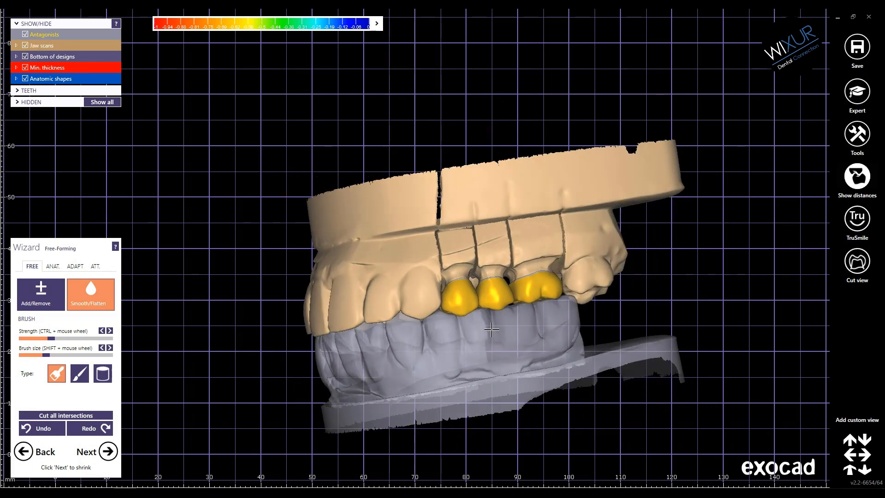
scroll(439, 308, up, 5)
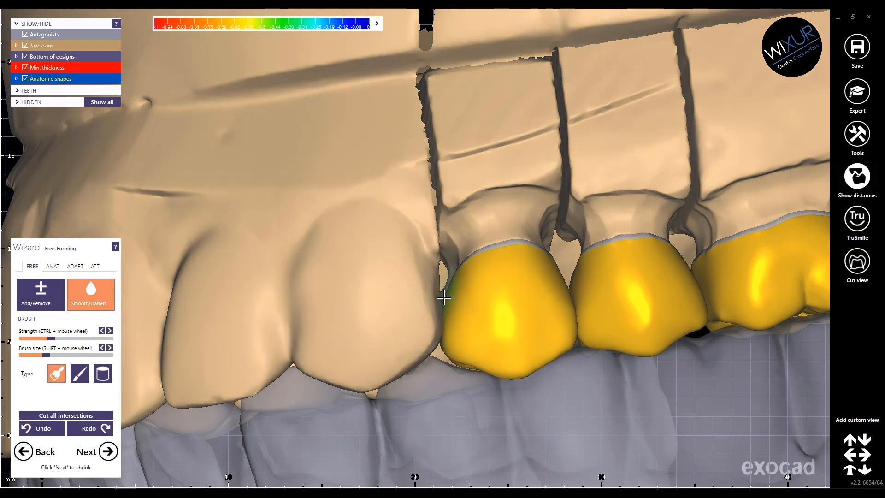
scroll(445, 297, down, 3)
right_drag(444, 297, 401, 349)
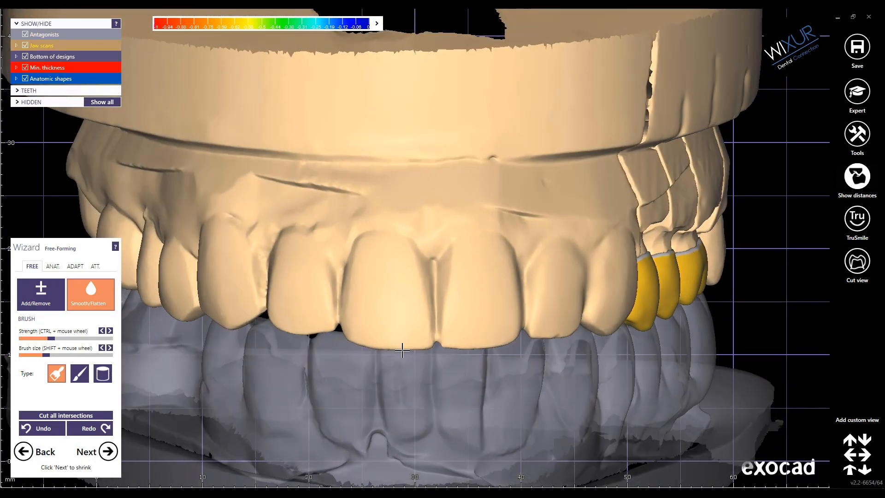
scroll(697, 264, up, 3)
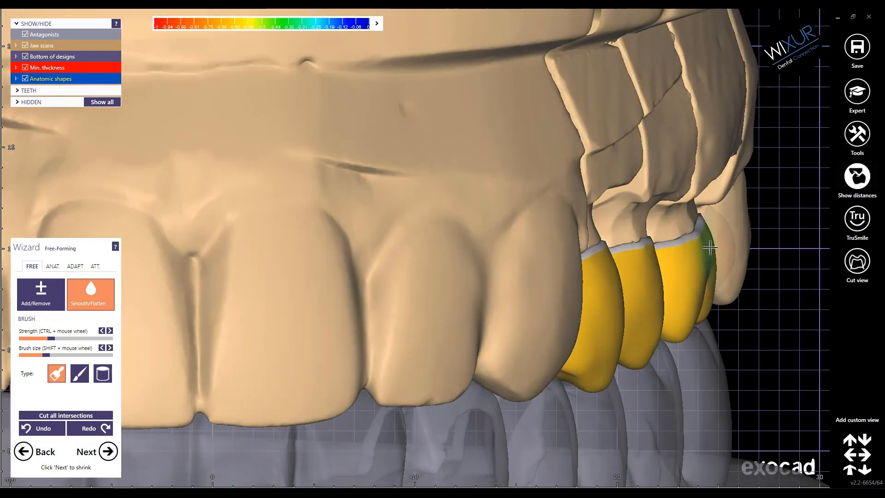
scroll(709, 248, down, 4)
Examine the crowns in the TruSmile rendering from the buccal, occlusal and front sides, hiding the antagonists, and open the occlusal adaptation settings
right_drag(550, 345, 533, 348)
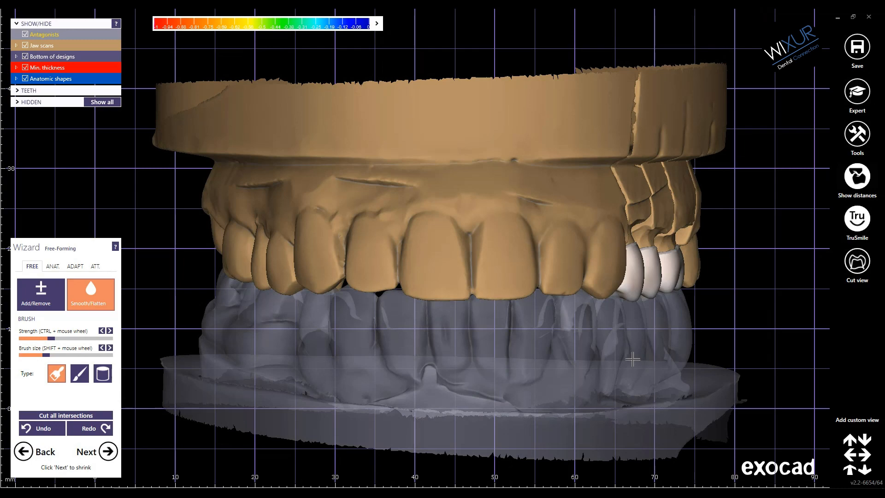
right_drag(633, 359, 621, 359)
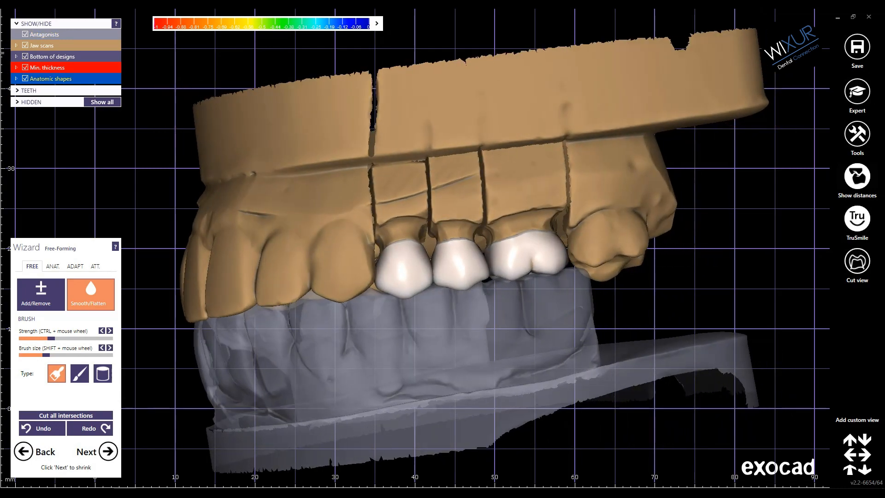
click(27, 35)
right_drag(385, 302, 392, 345)
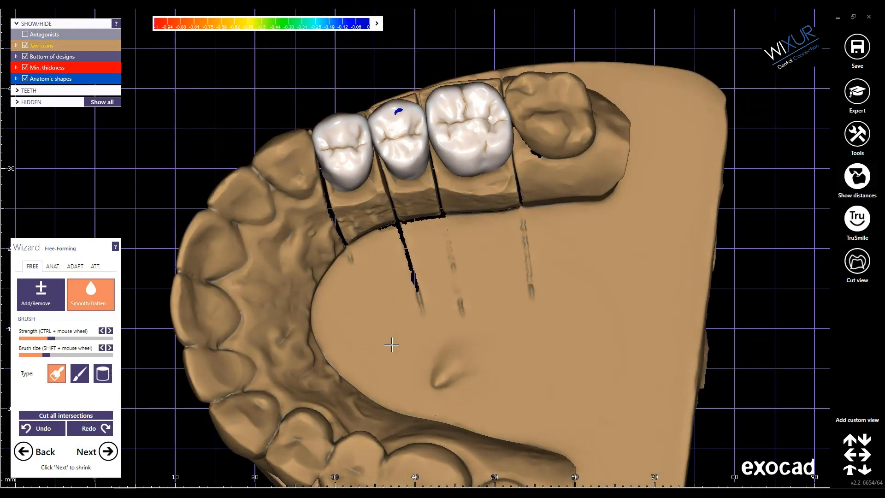
click(75, 267)
right_drag(370, 290, 349, 253)
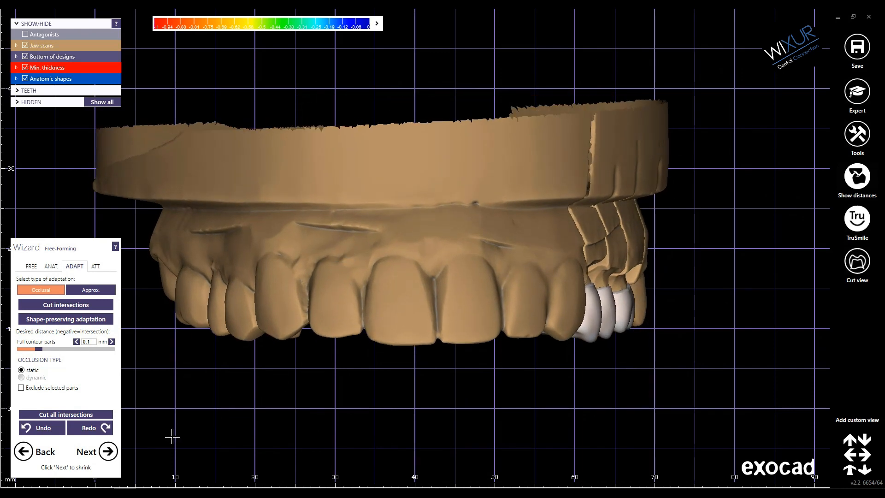